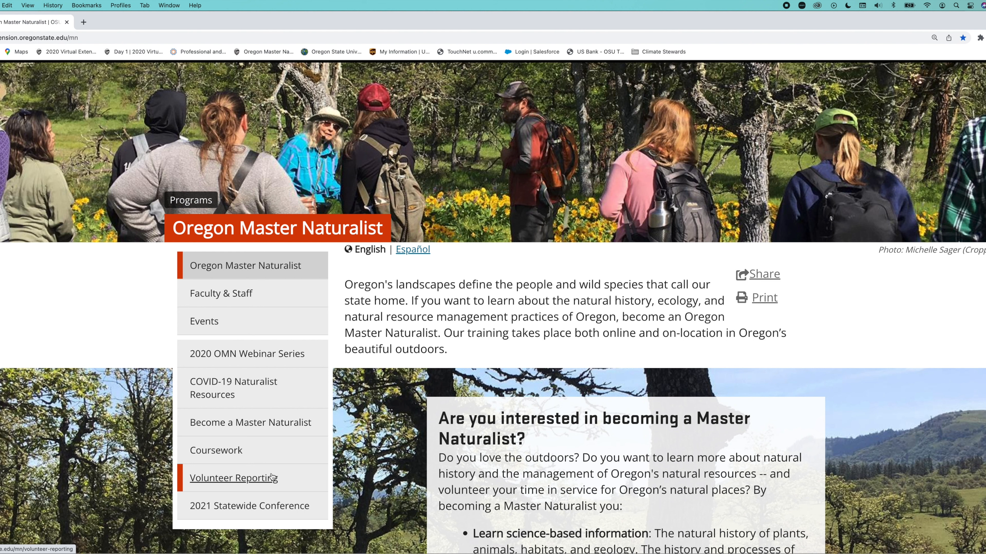
Step: Open the Oregon Master Naturalist Volunteer Reporting page and log into the account using the Google sign-in
click(285, 471)
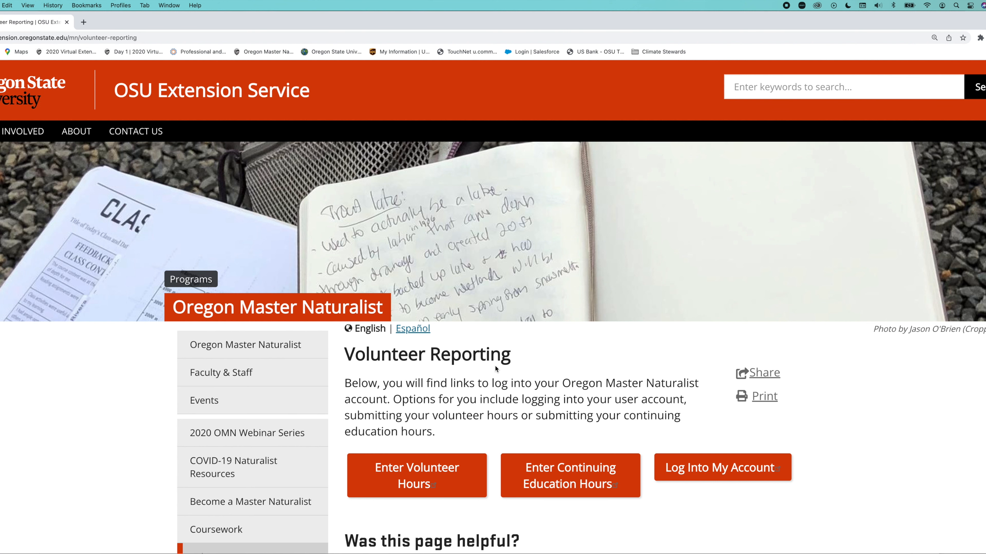
scroll(495, 363, down, 3)
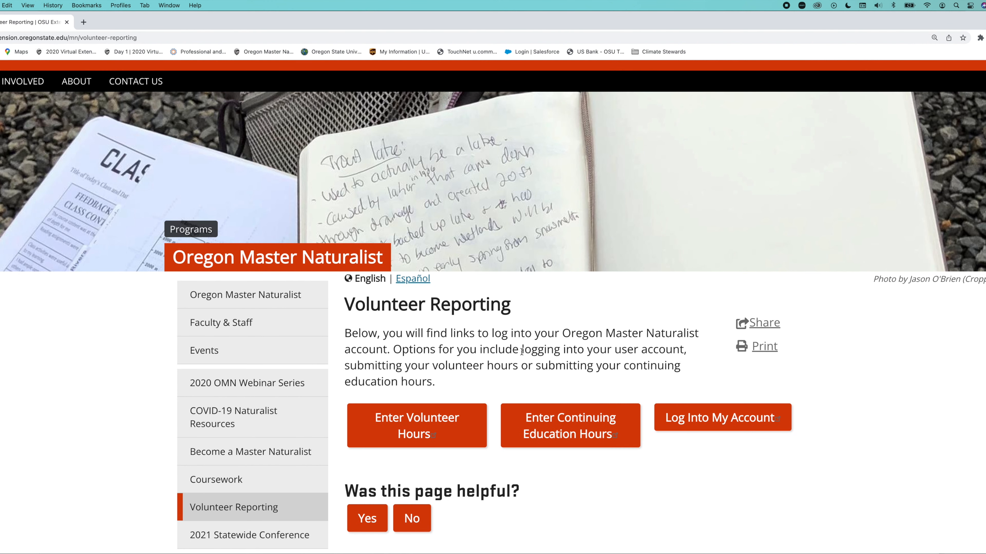
scroll(526, 357, down, 1)
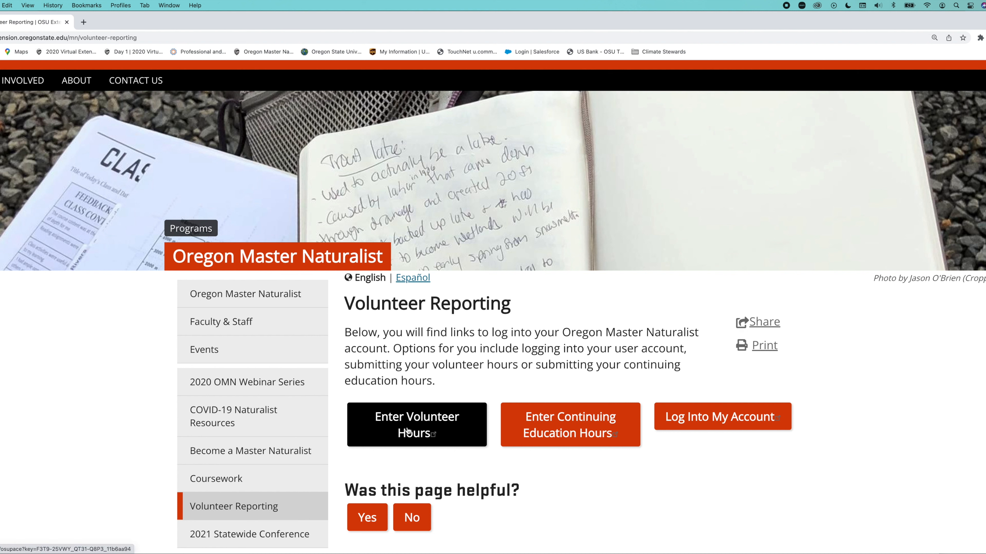
click(712, 418)
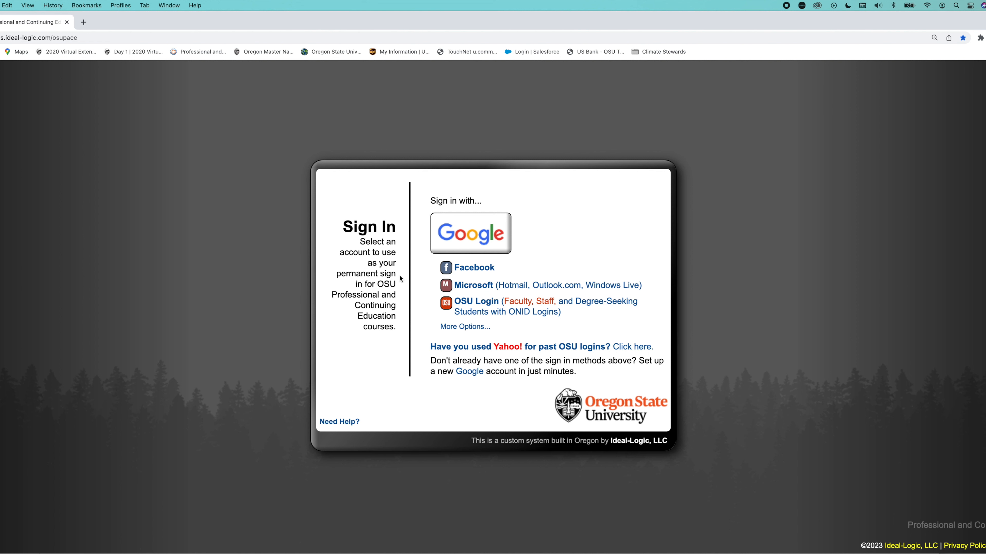
click(479, 230)
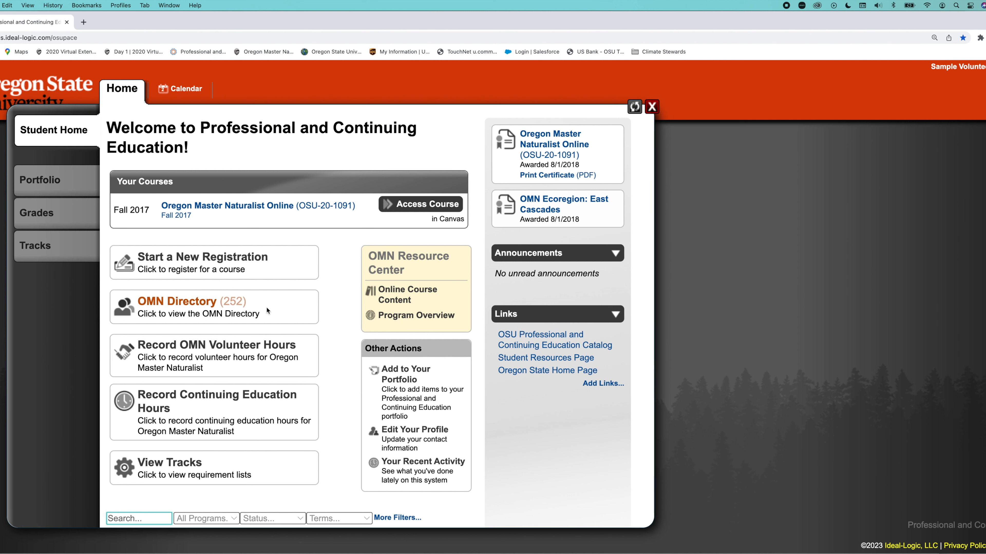
Step: Create a new OMN volunteer hour record and check which required fields are still missing
click(171, 345)
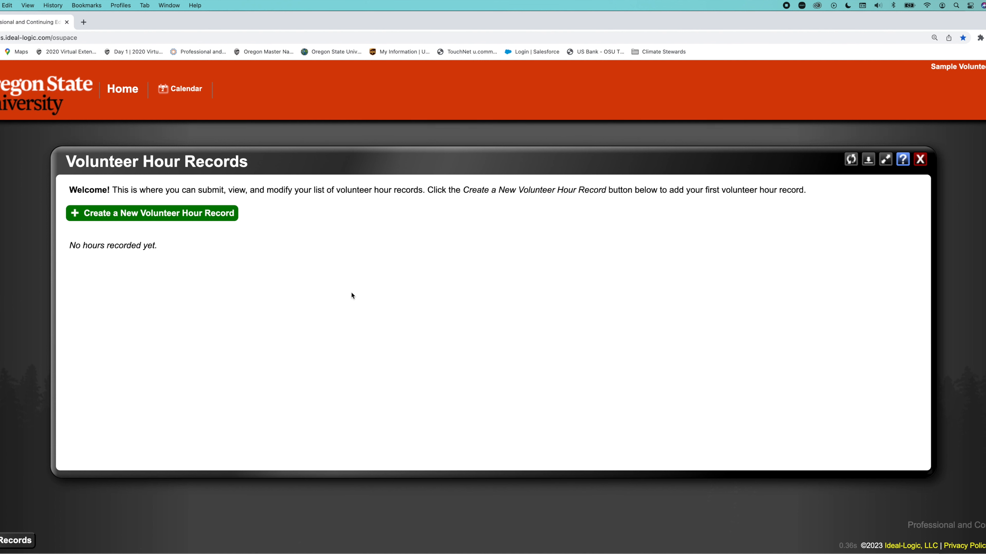
click(127, 213)
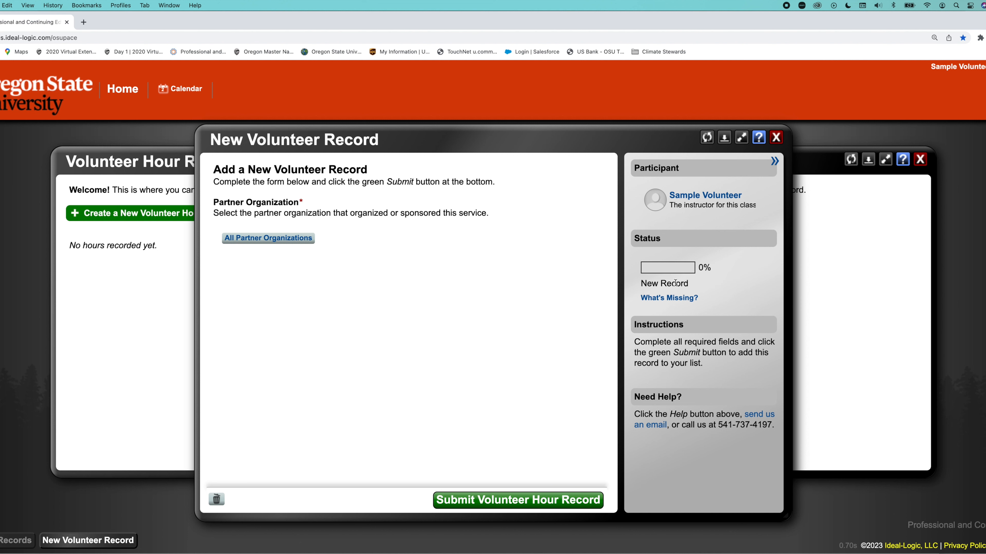
click(670, 299)
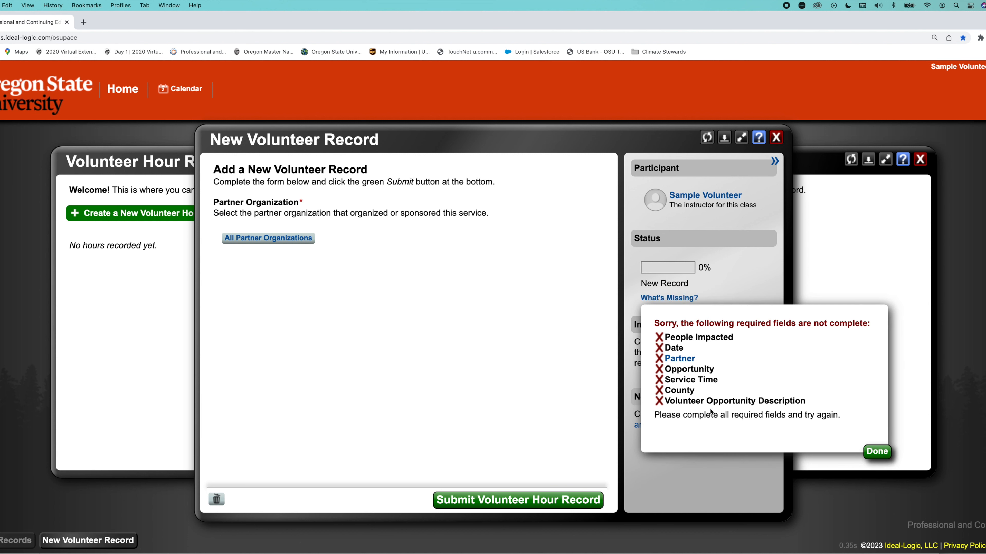
click(868, 451)
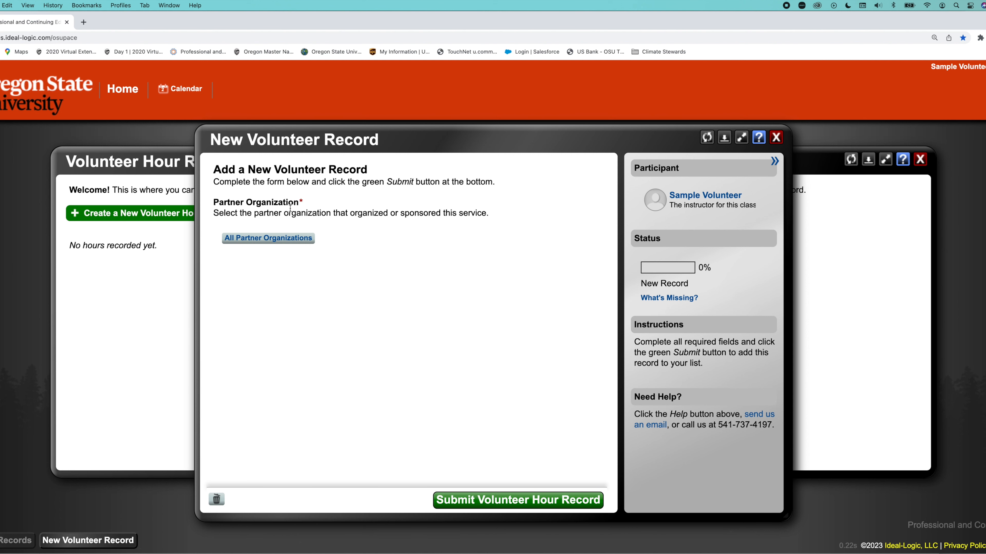
Step: Browse the list of all partner organizations and search it for Tualatin River Keepers
click(269, 241)
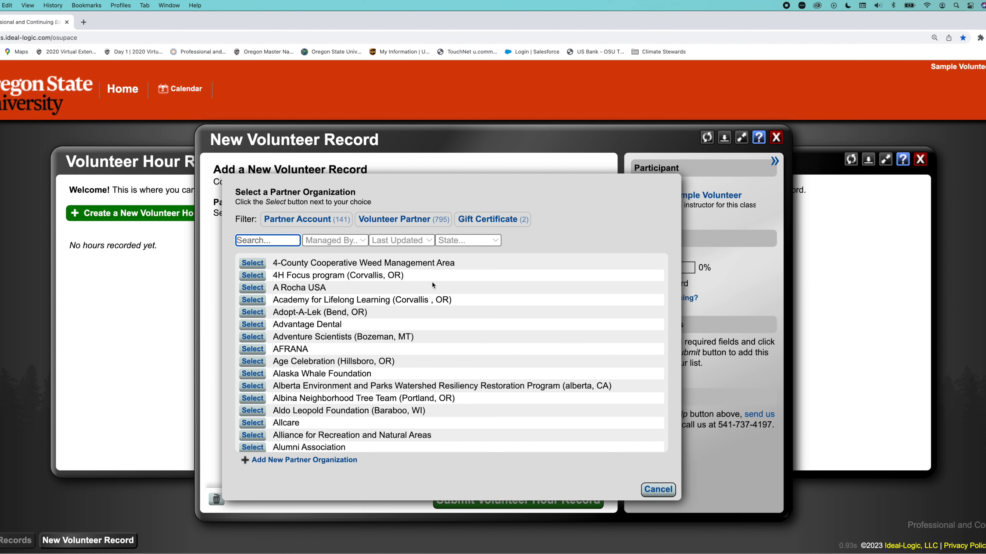
scroll(433, 284, down, 3)
scroll(433, 284, down, 8)
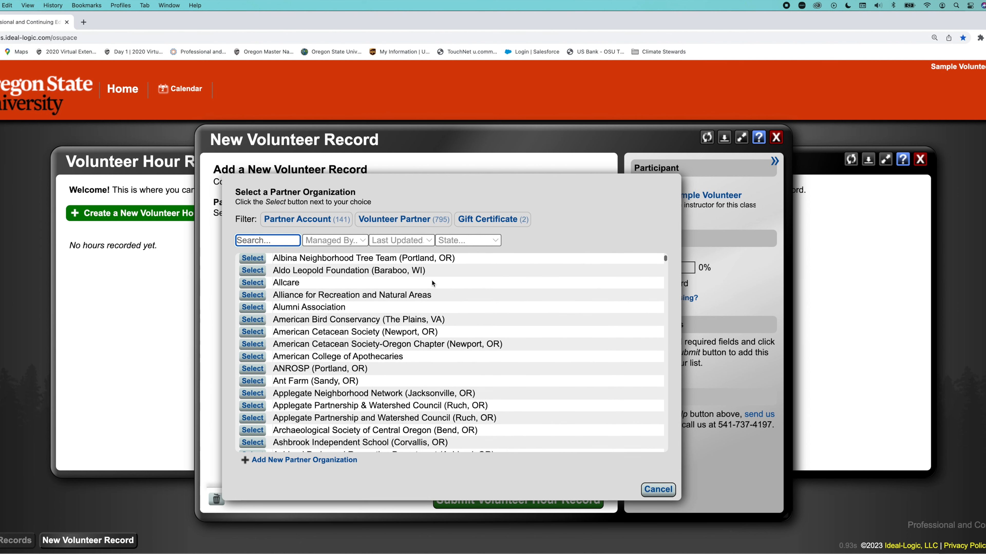
scroll(433, 284, down, 5)
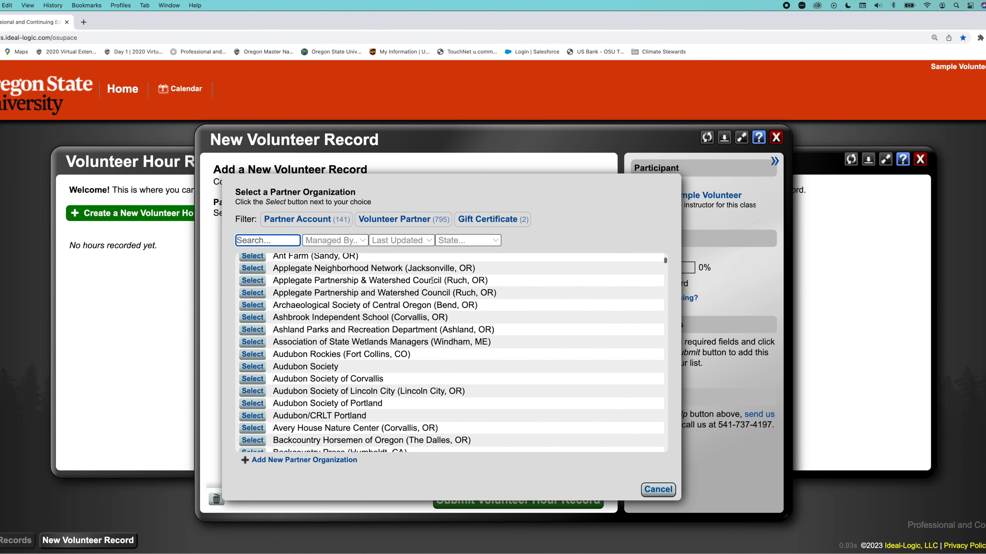
scroll(432, 280, up, 10)
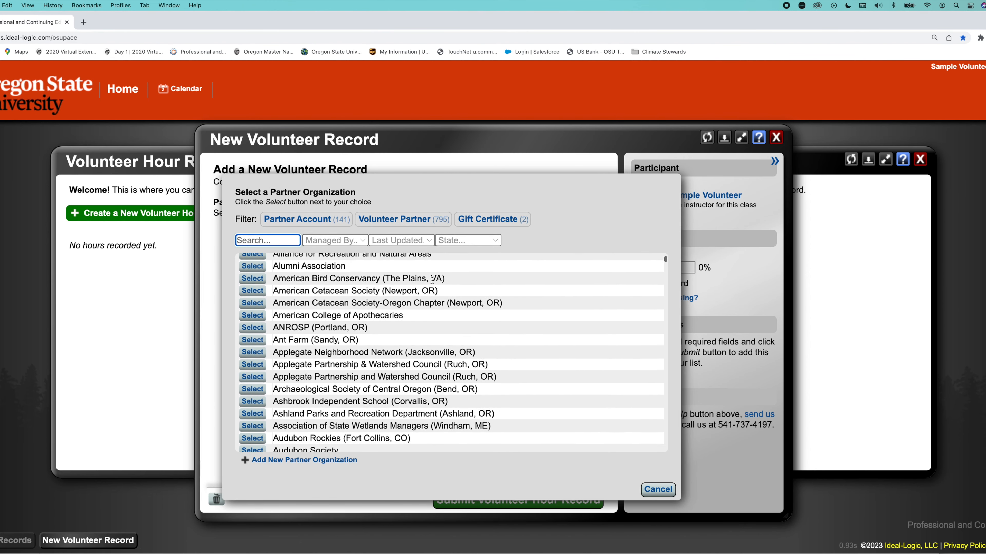
scroll(433, 284, up, 4)
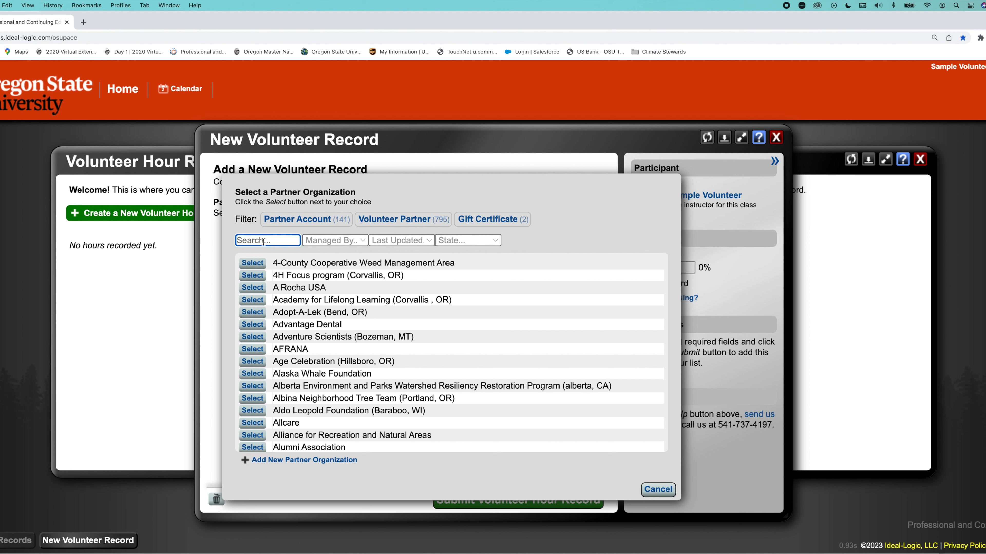
key(super+Tab)
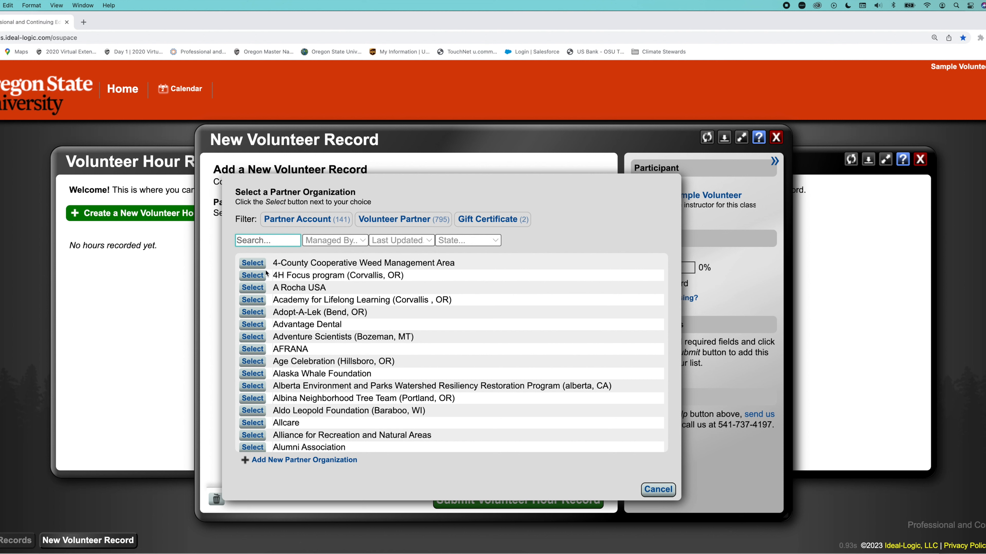
click(266, 240)
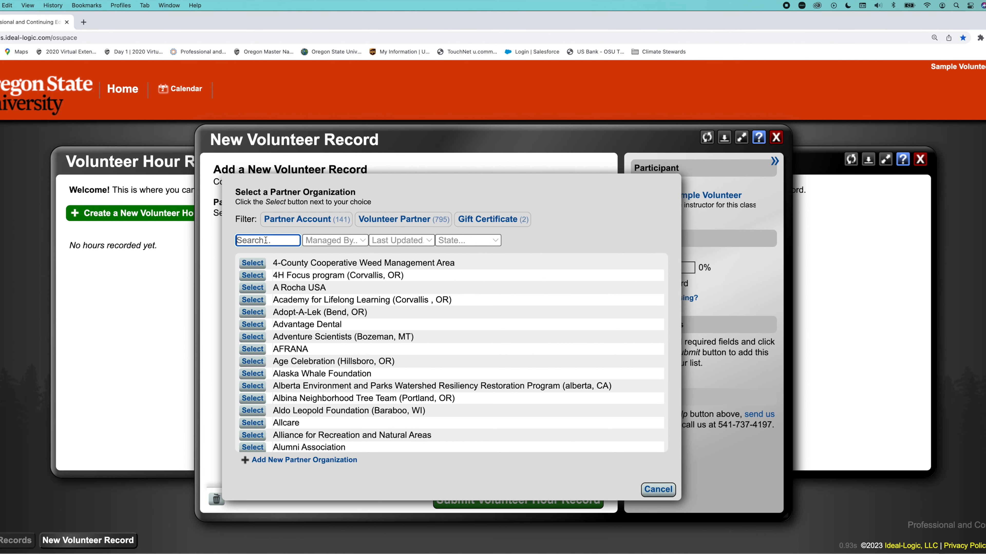
key(super+v)
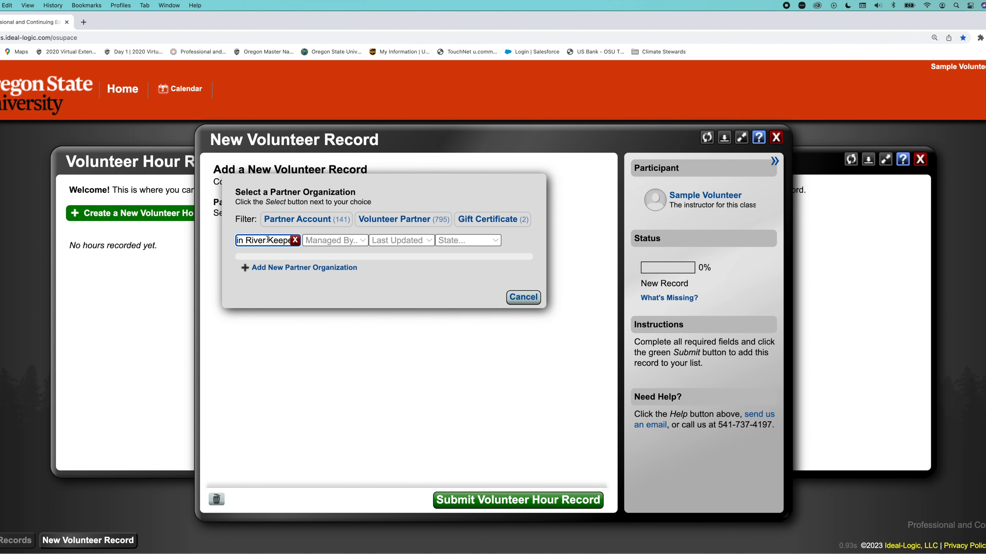
Step: Correct the search spelling to Tualatin Riverkeepers and choose Tualatin RiverKeepers (Tualatin, OR) as the partner organization
click(272, 240)
click(272, 240)
key(BackSpace)
key(BackSpace)
text(k)
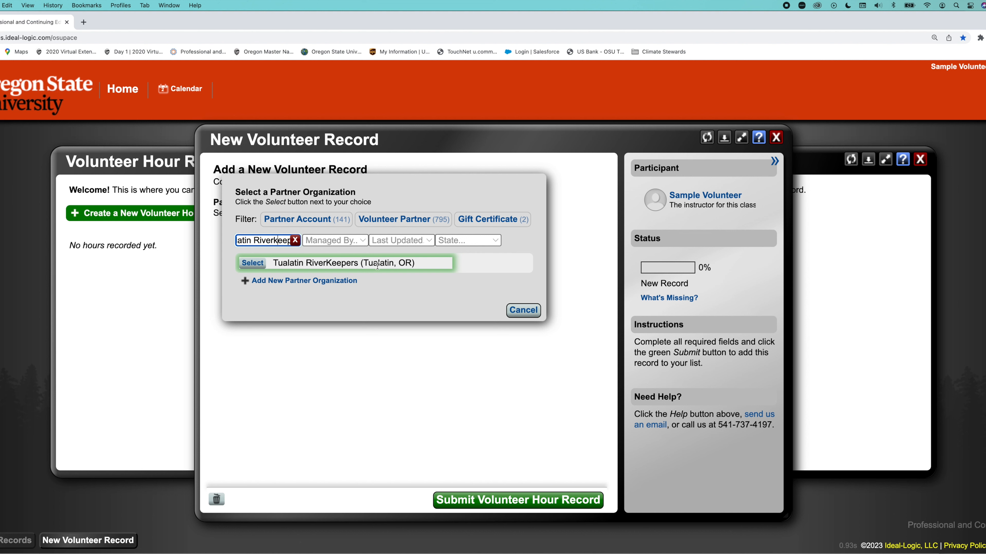
click(253, 263)
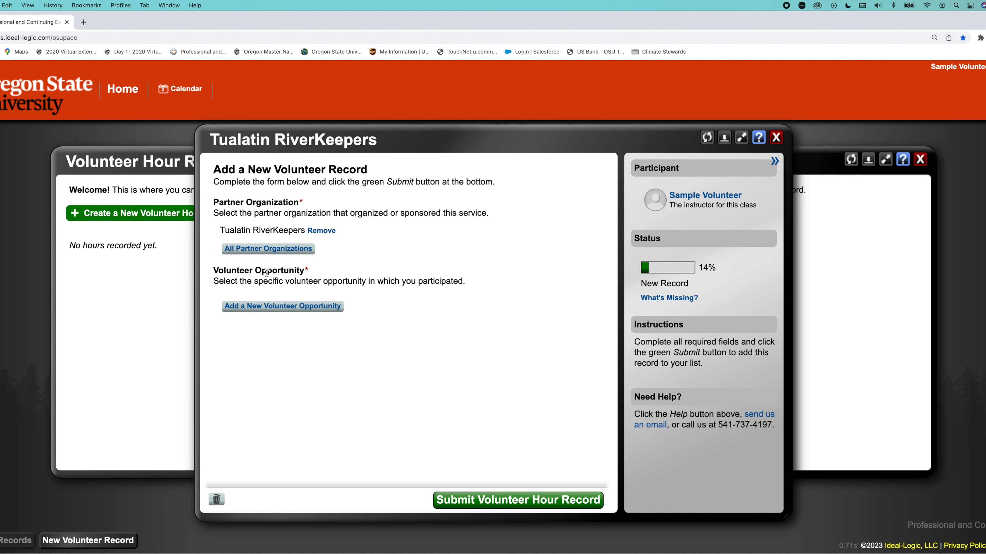
Step: Add a new volunteer opportunity named "Fanno Creek Greenway Planting" to the record
click(273, 309)
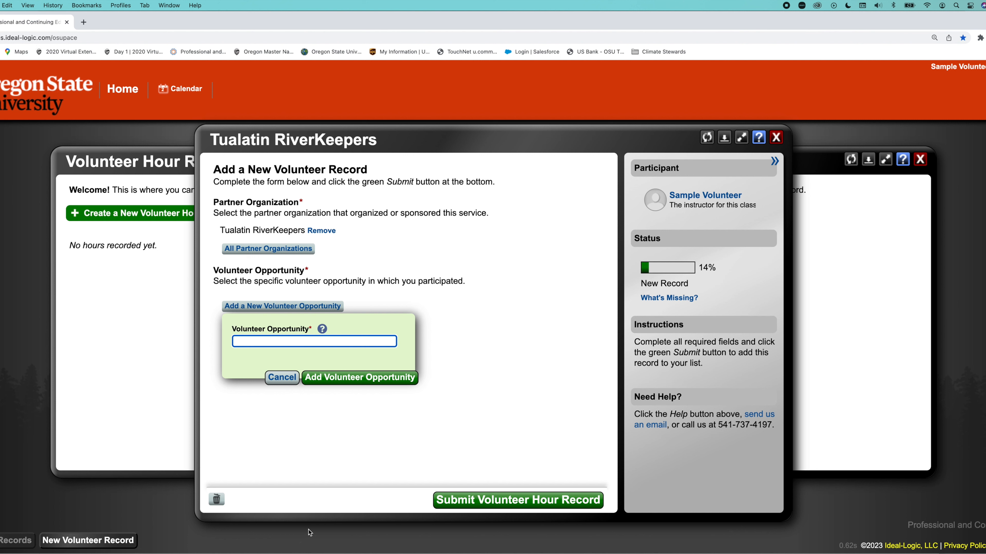
key(super+Tab)
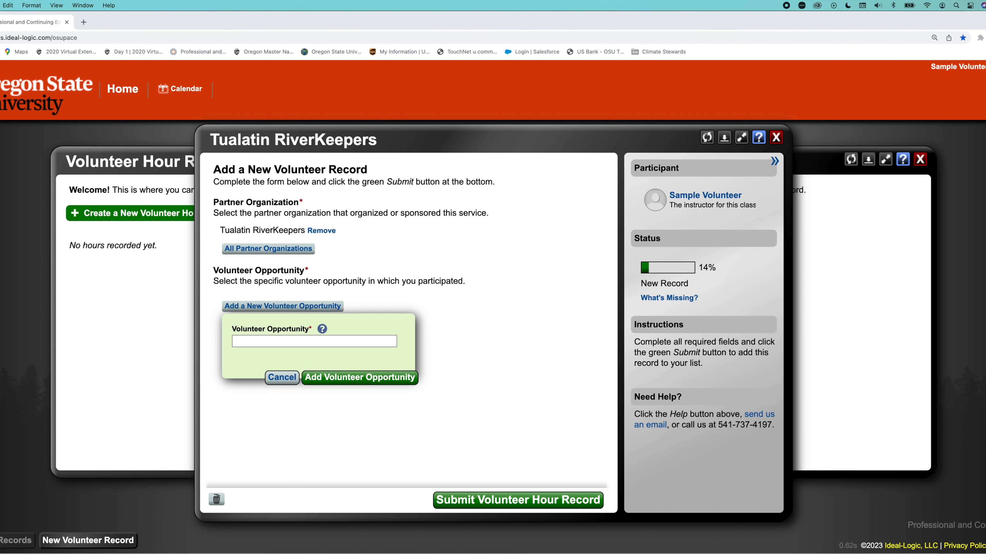
click(261, 340)
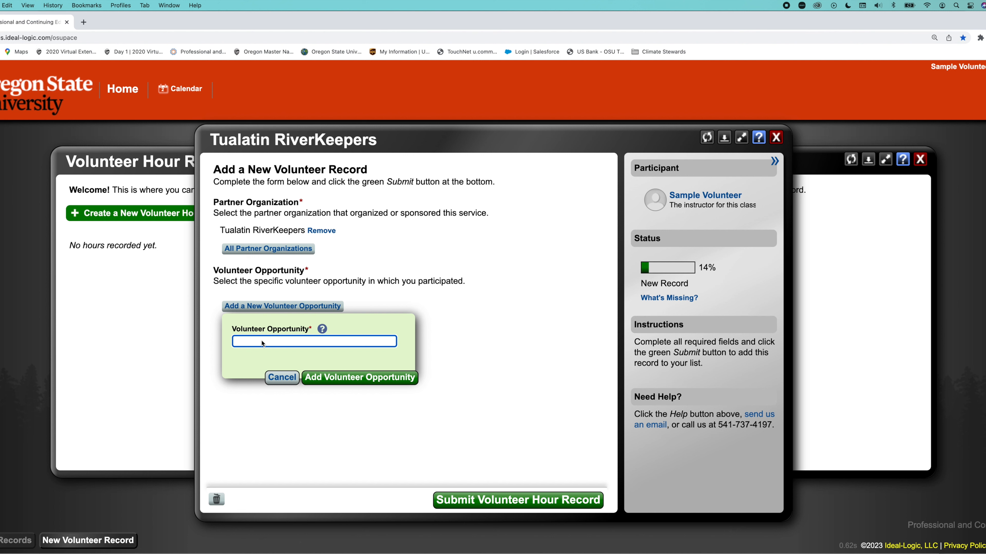
text(Fanno Creek Greenway Planting)
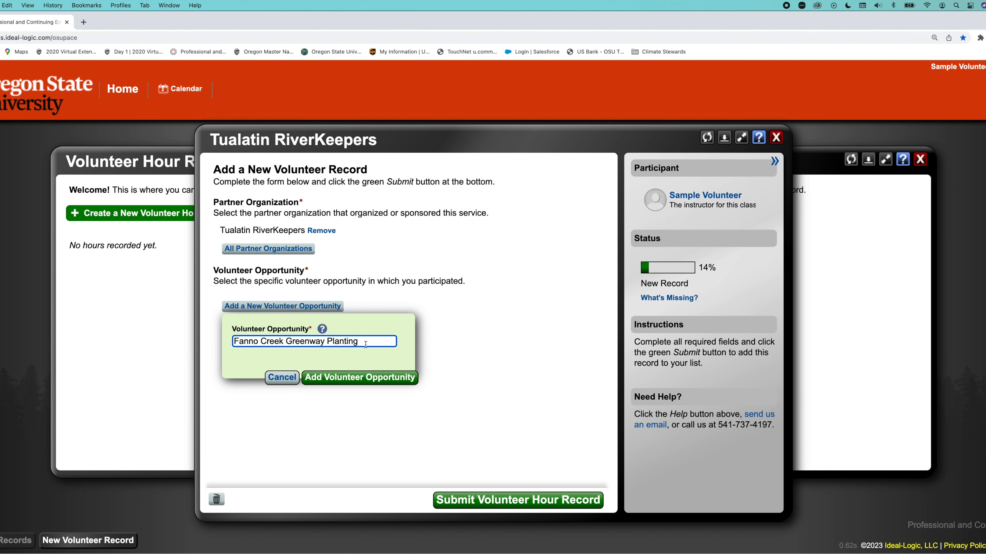
click(343, 377)
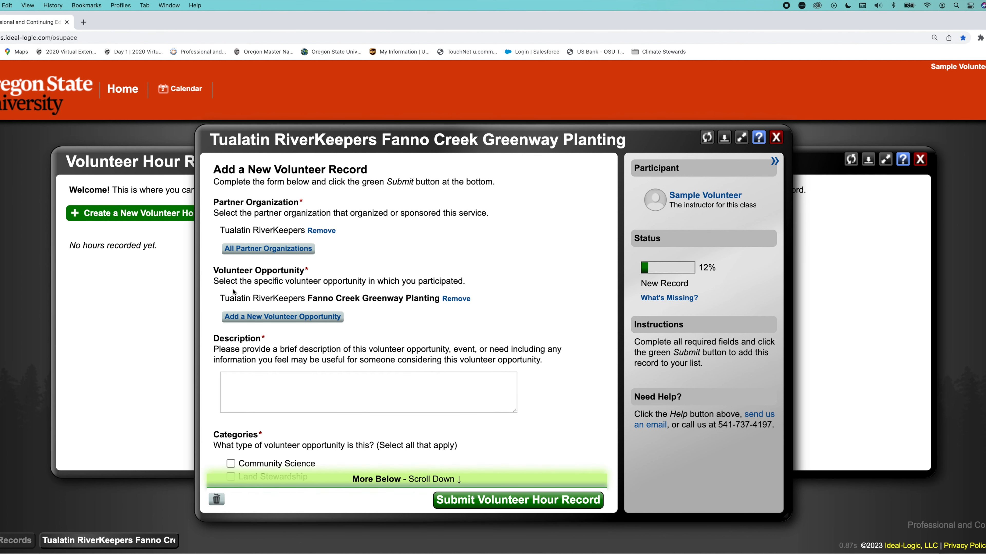
Step: Enter the description "Planted native trees, shrubs, and wildflowers along Fanno Creek Greenway" for the volunteer opportunity
scroll(396, 311, down, 2)
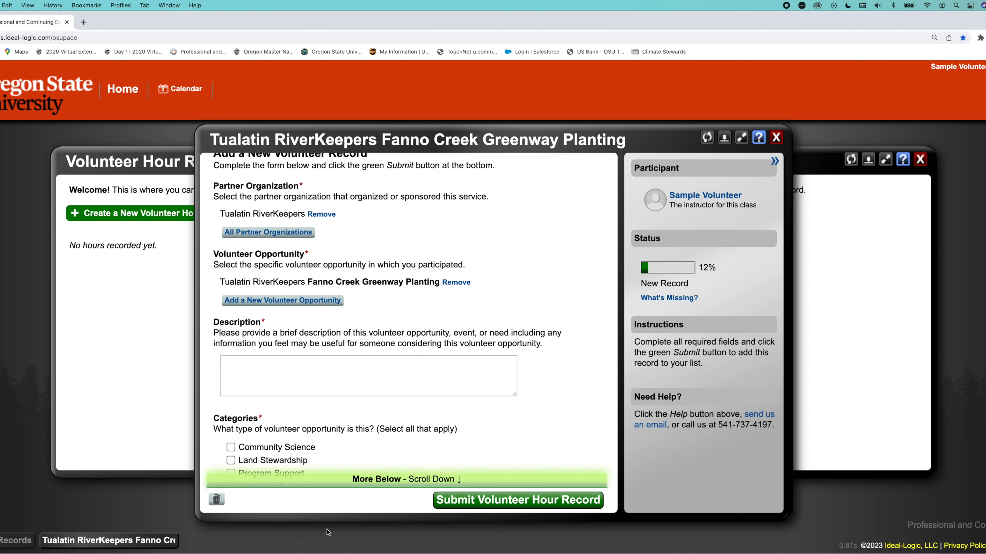
key(super+Tab)
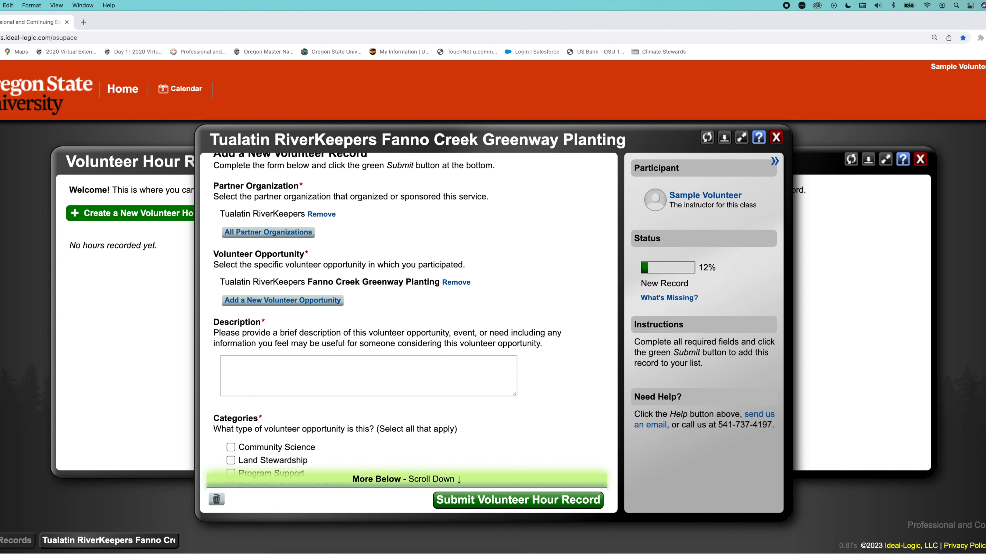
click(266, 368)
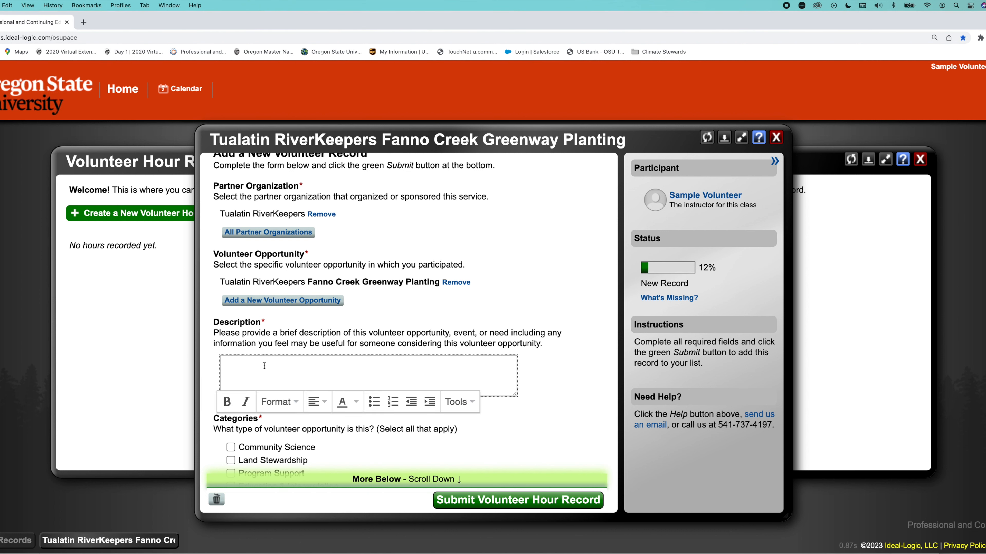
text(Planted native trees, shrubs, and wildflowers along Fanno Creek Greenway)
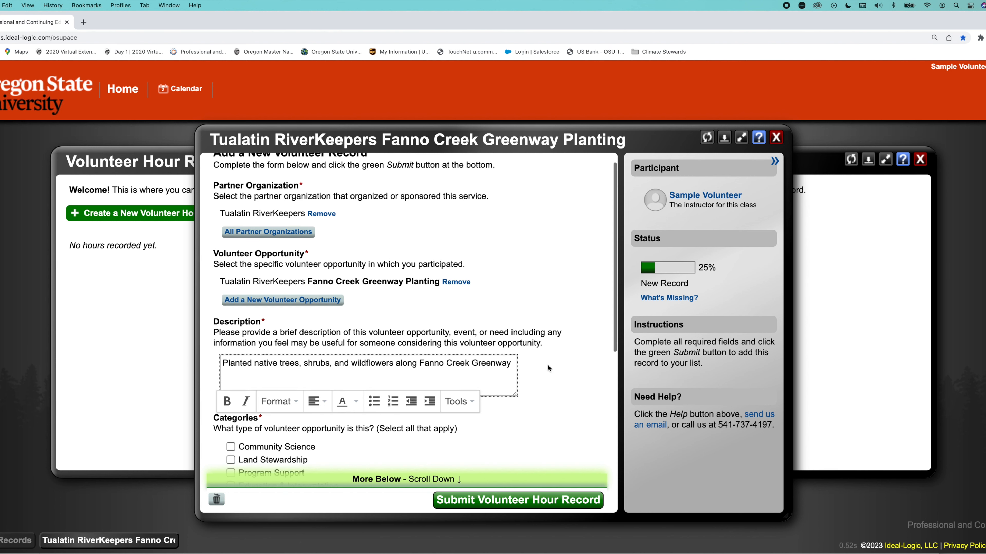
Step: Set the volunteer opportunity's category to Land Stewardship
scroll(544, 357, down, 5)
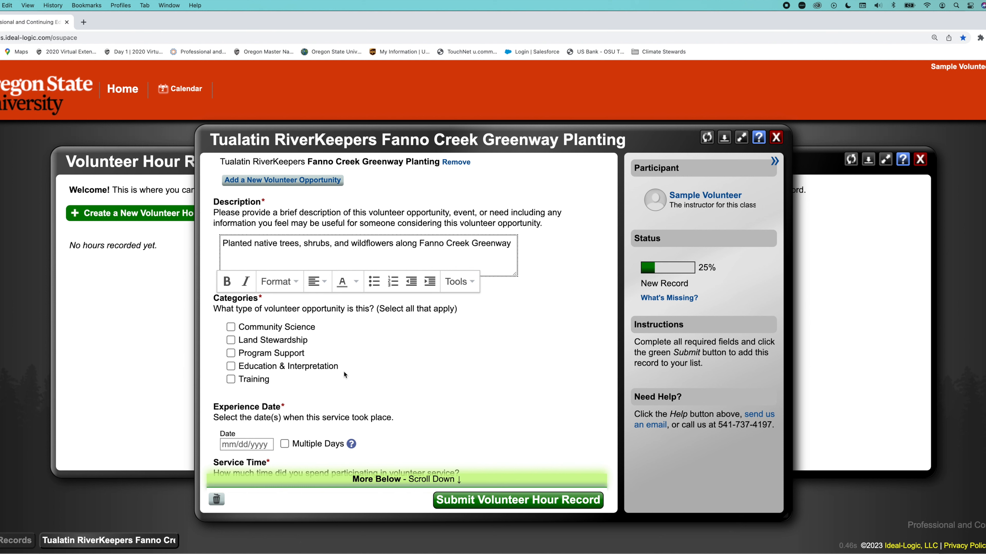
scroll(349, 384, down, 2)
scroll(333, 384, up, 2)
click(231, 340)
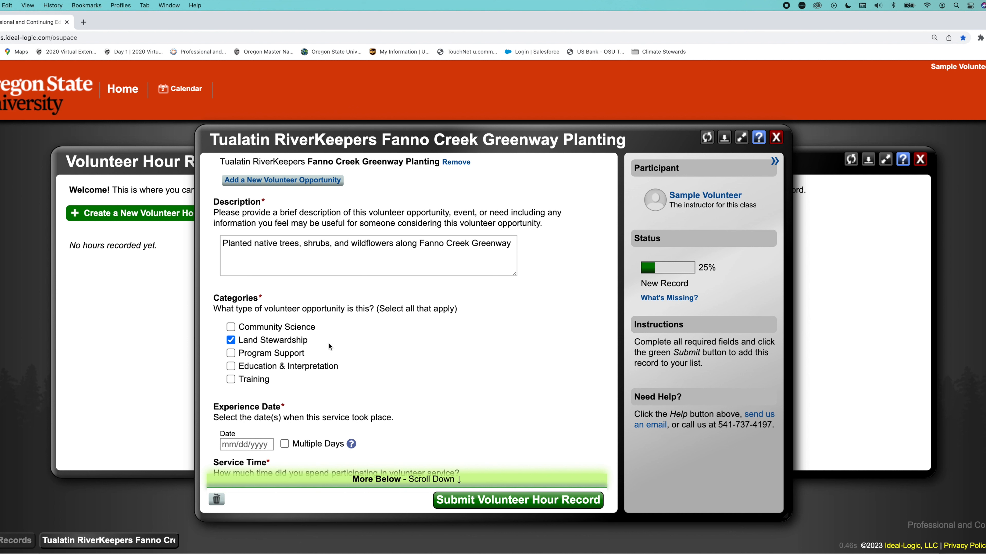
click(231, 327)
click(231, 327)
click(231, 354)
click(232, 354)
Step: Set the experience date of the volunteer service to March 12, 2022
scroll(292, 361, down, 2)
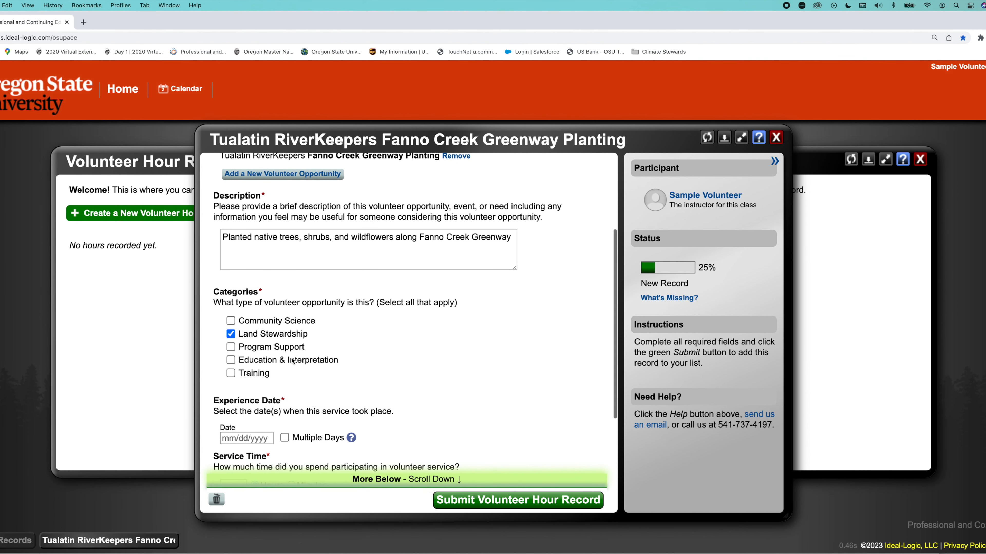
scroll(290, 358, down, 2)
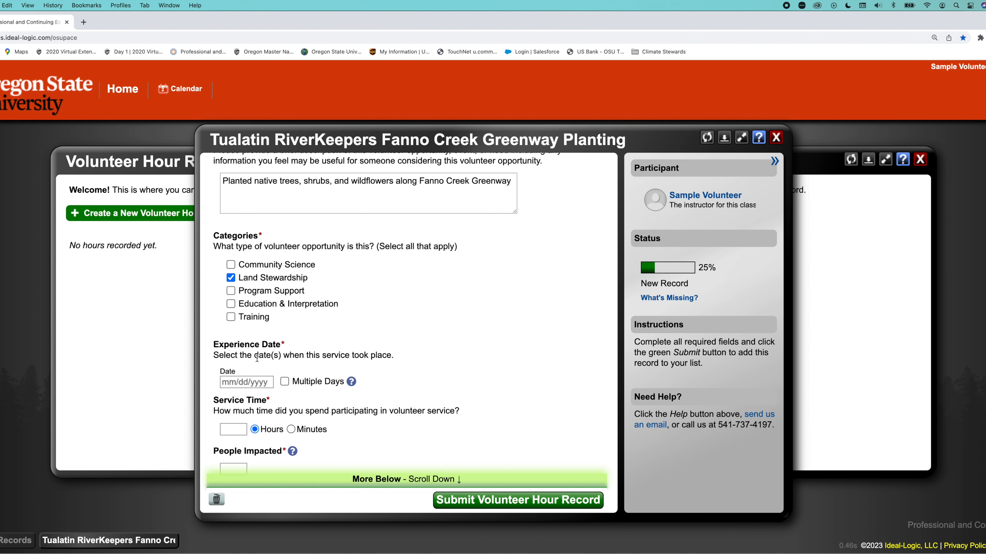
click(247, 383)
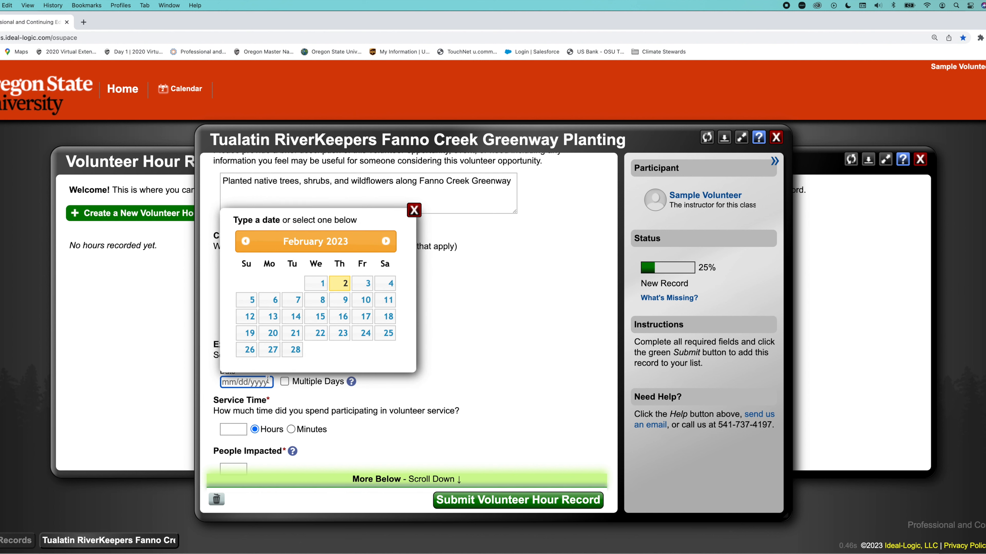
click(246, 243)
click(245, 243)
click(246, 242)
click(246, 242)
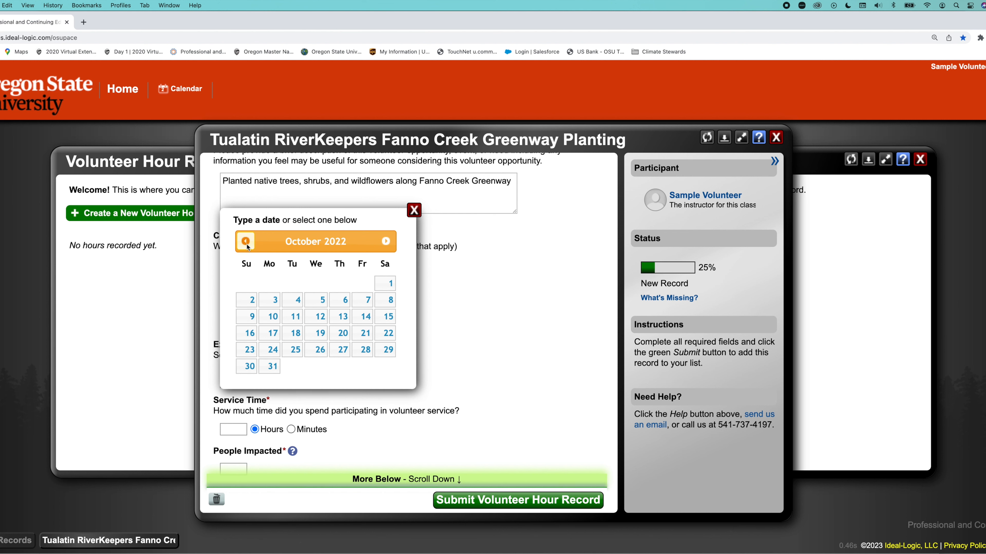
click(246, 242)
click(246, 243)
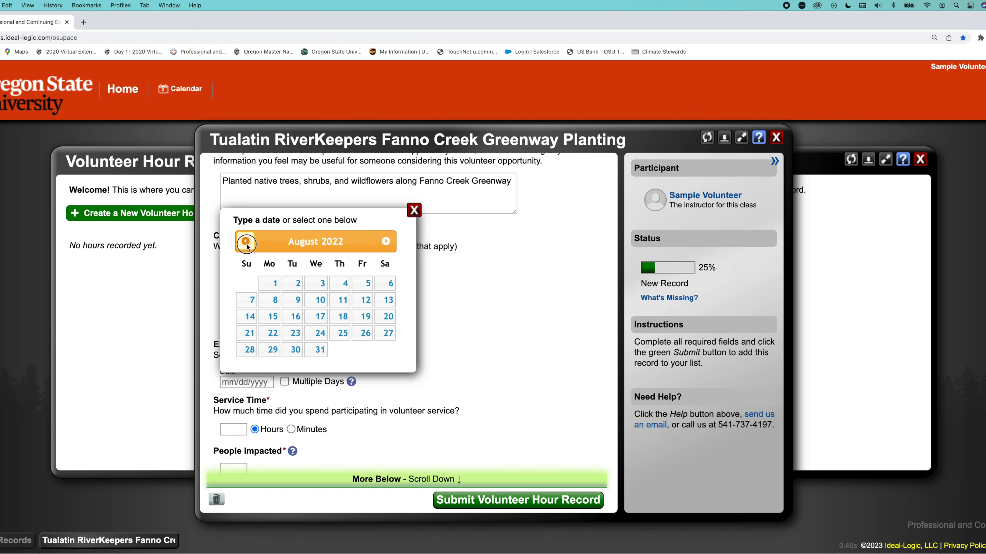
click(246, 242)
click(246, 242)
click(246, 242)
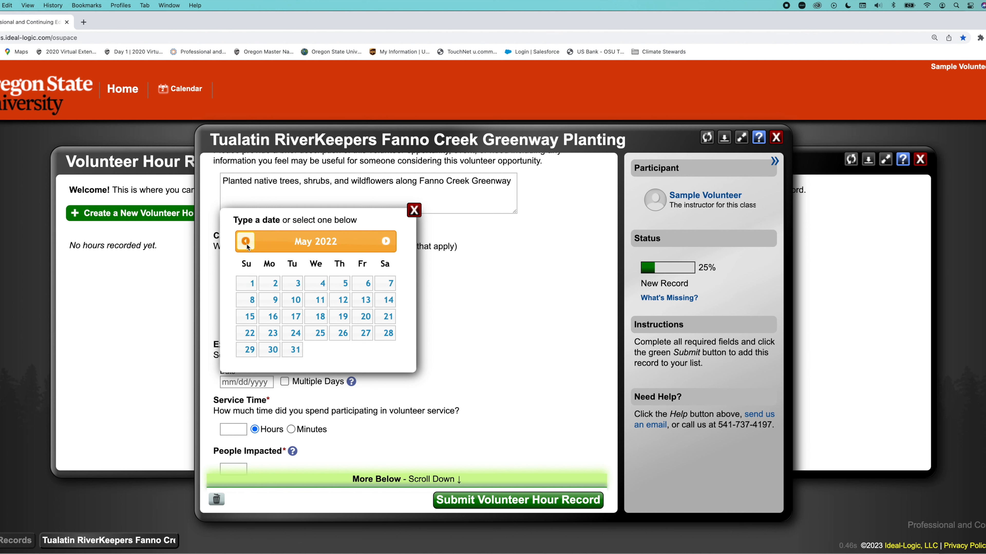
click(246, 242)
click(246, 242)
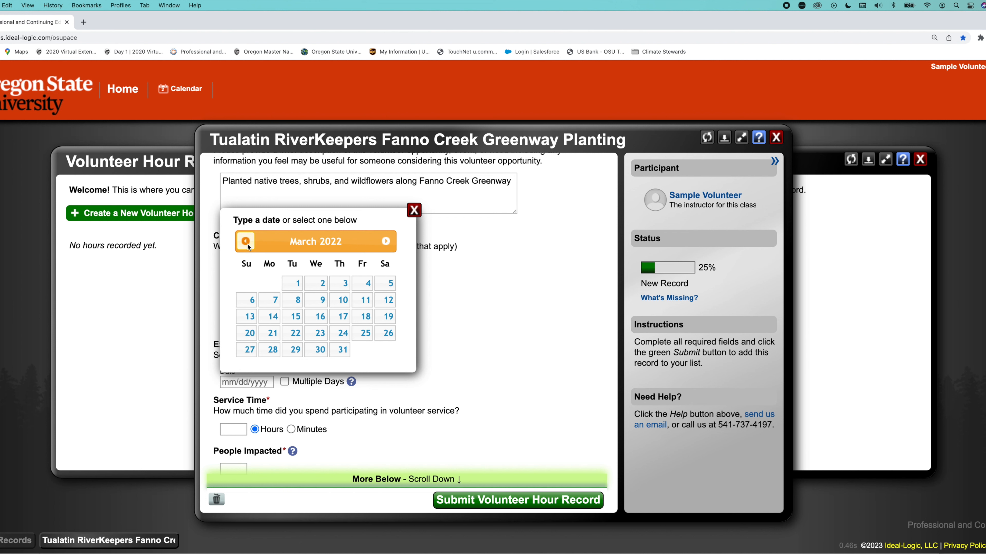
click(387, 300)
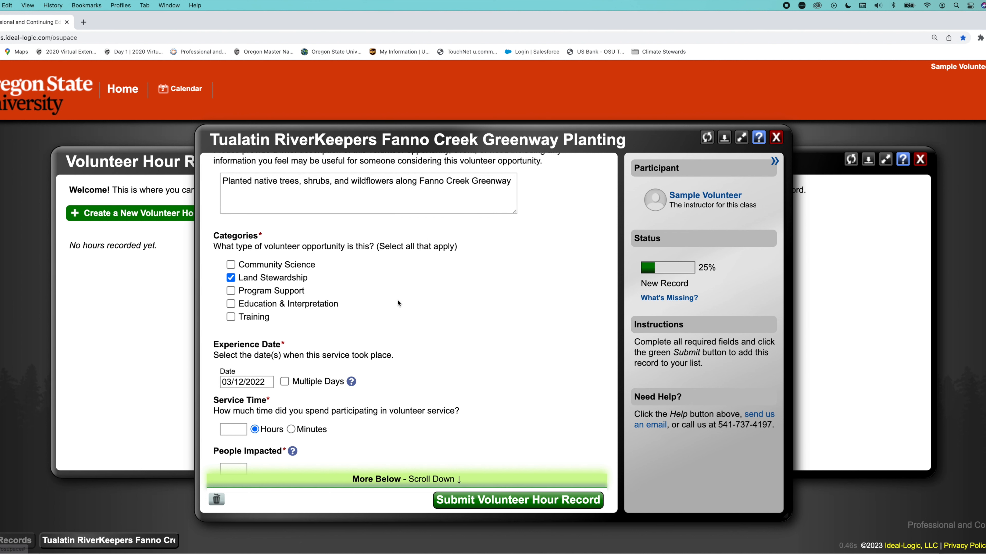
Step: Enter a service time of 4 hours and 0 people impacted for the volunteer record
scroll(260, 349, down, 3)
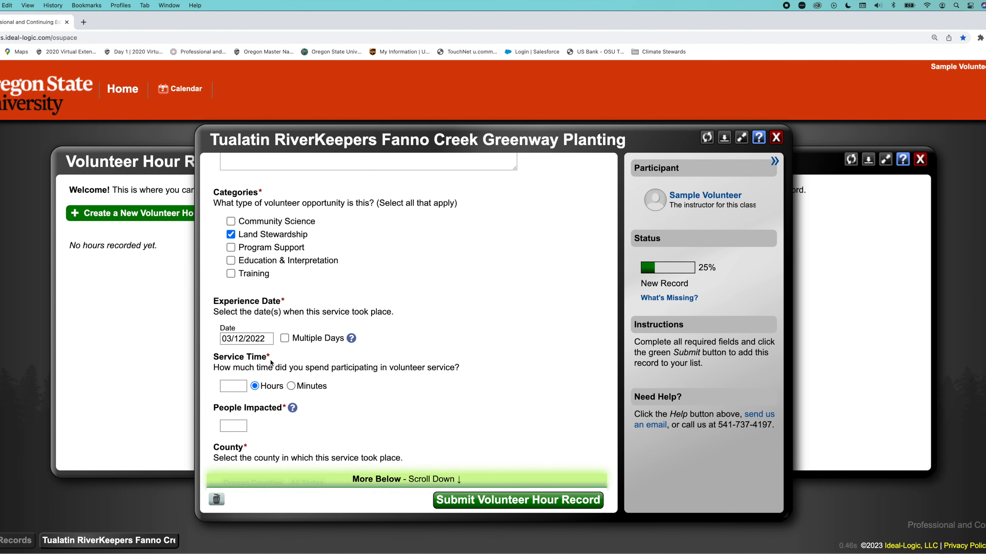
click(237, 385)
scroll(290, 353, up, 1)
scroll(289, 353, down, 3)
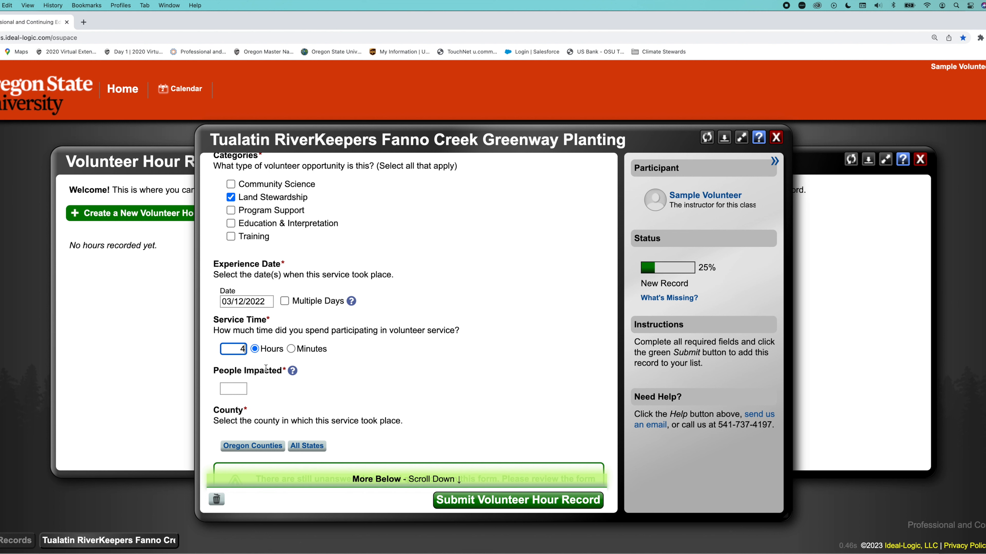
click(238, 390)
mouse_move(292, 370)
text(0)
mouse_move(293, 372)
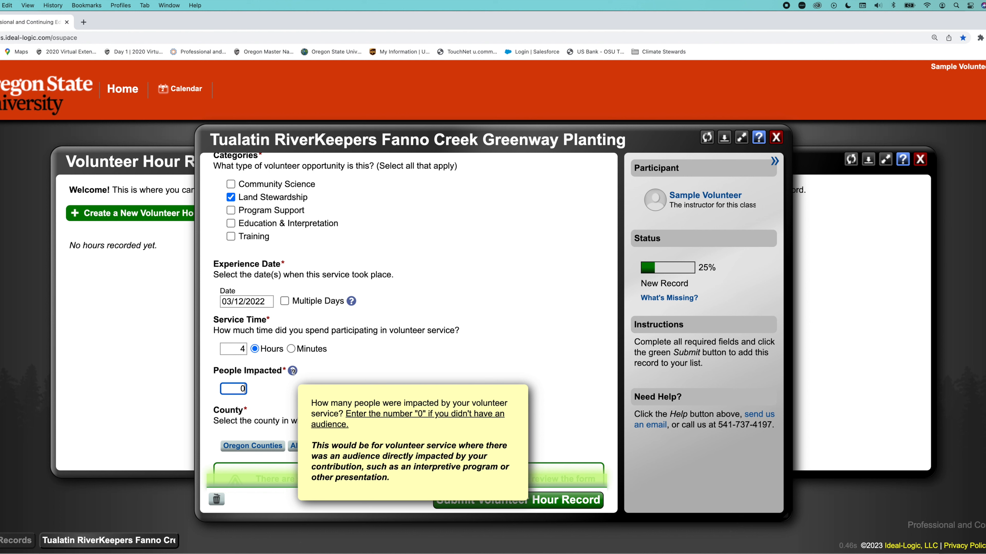
Step: Choose Washington County, OR from the Oregon counties as the place where the service took place
scroll(294, 388, down, 1)
scroll(294, 387, down, 2)
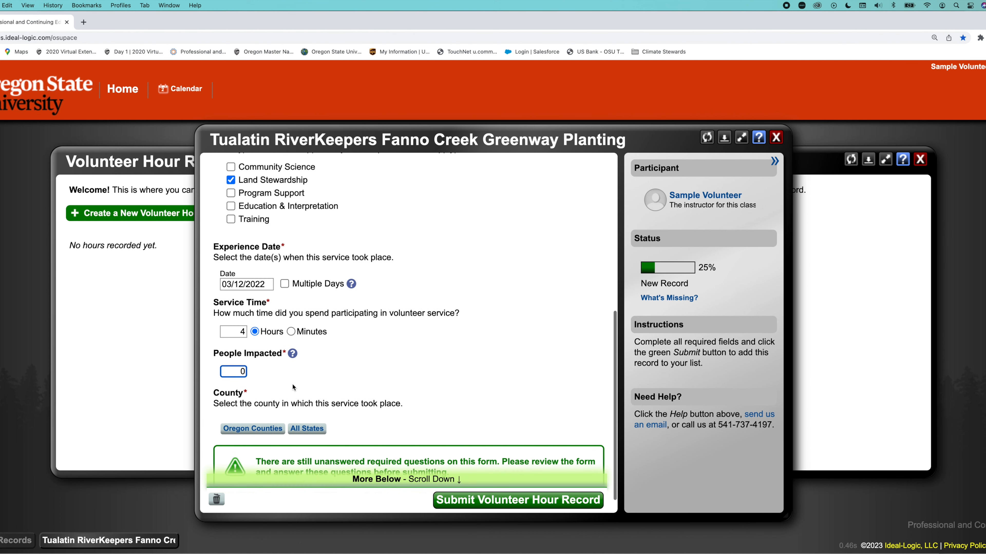
click(267, 416)
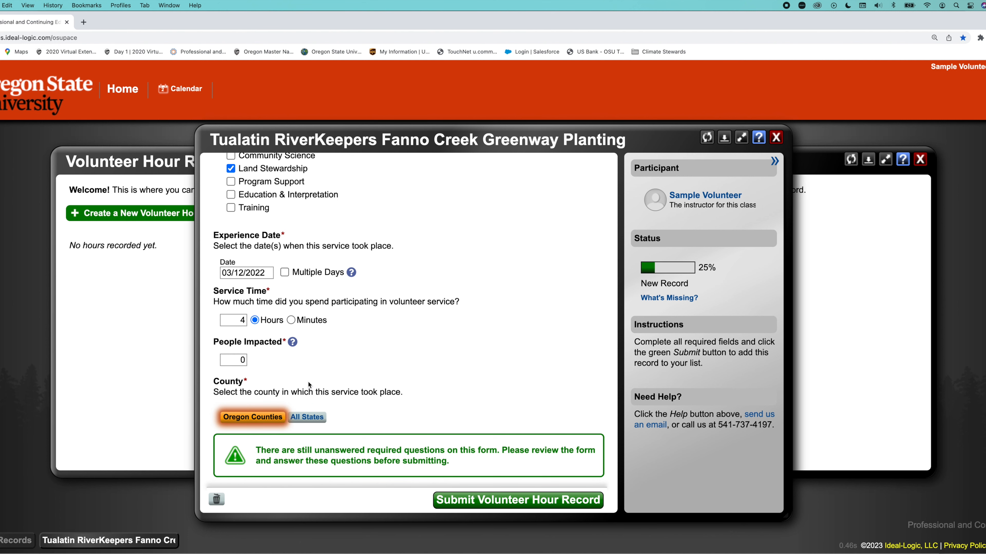
scroll(316, 349, down, 5)
scroll(316, 343, down, 3)
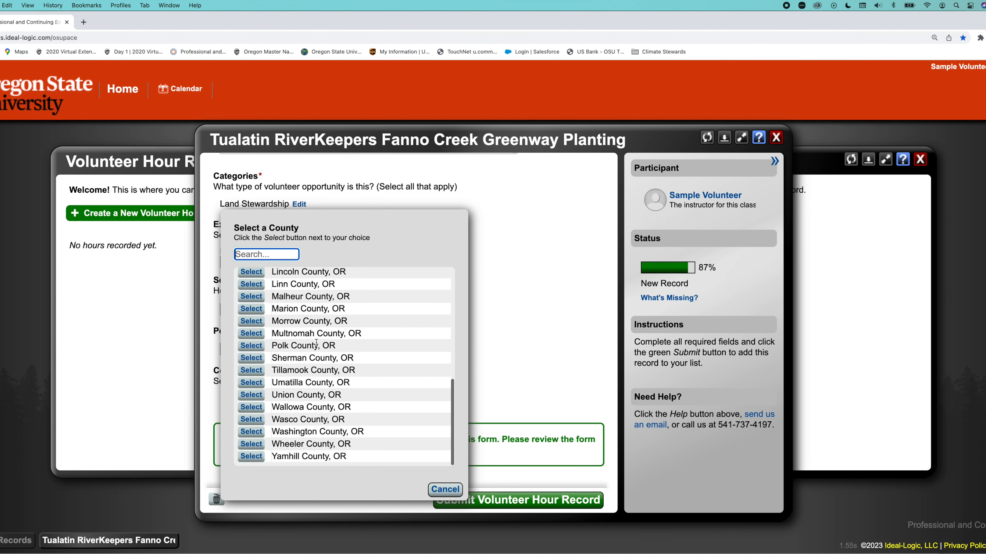
click(250, 432)
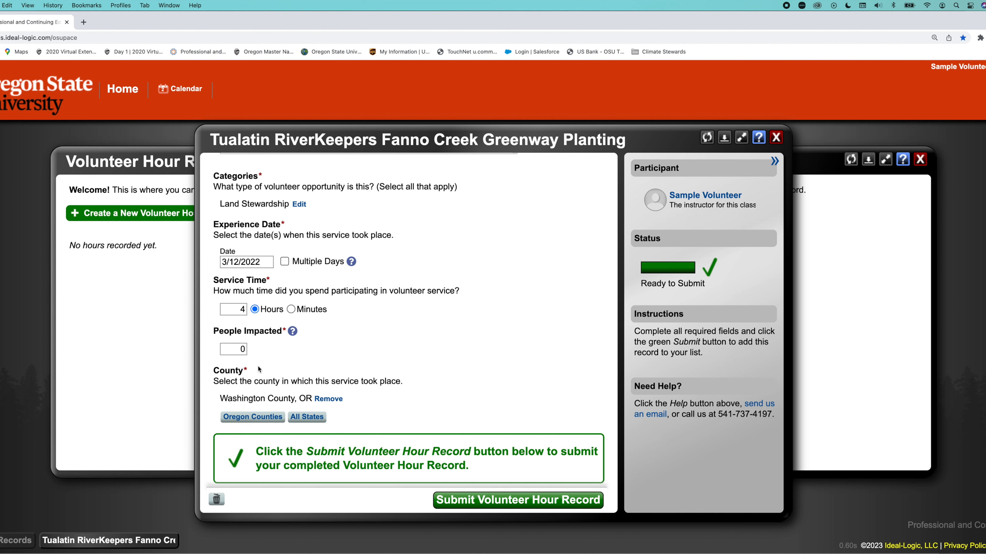
Step: Review the completed Fanno Creek Greenway Planting record from the end back to the start and submit it
scroll(278, 366, up, 1)
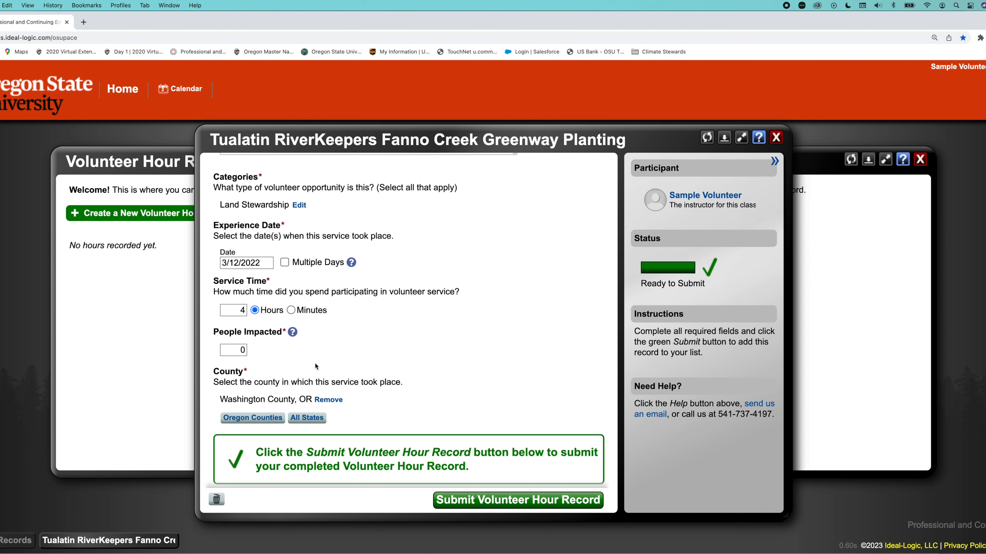
scroll(302, 390, up, 3)
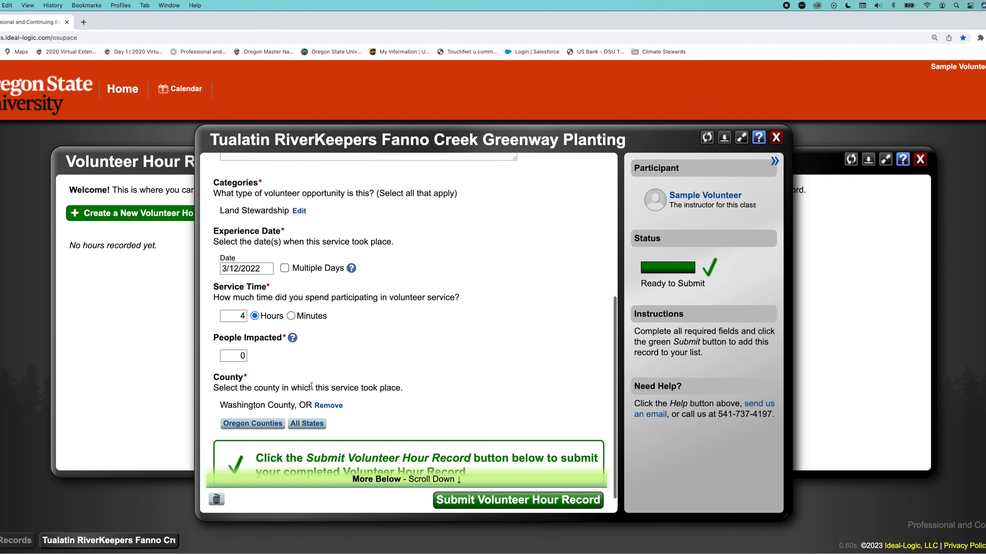
scroll(314, 385, up, 10)
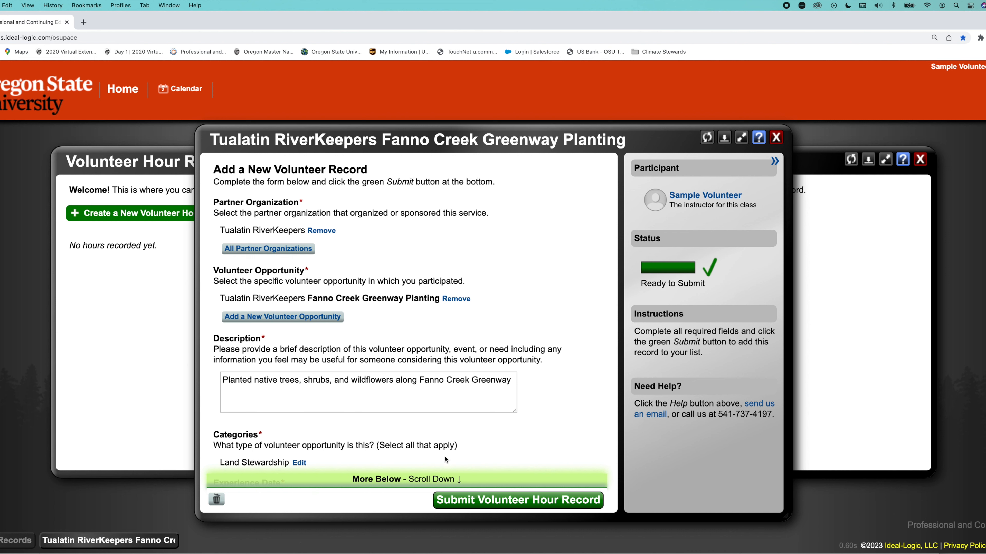
click(473, 501)
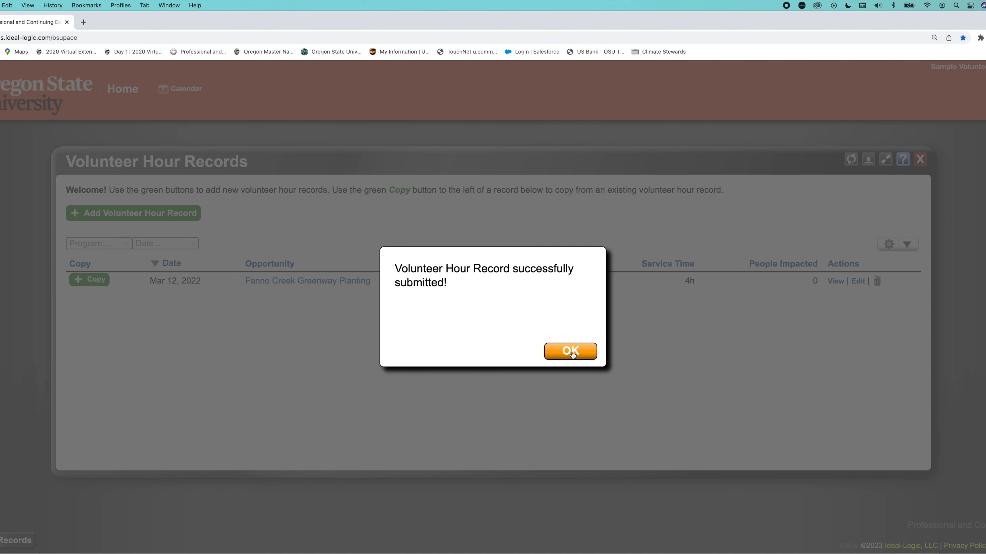
click(572, 353)
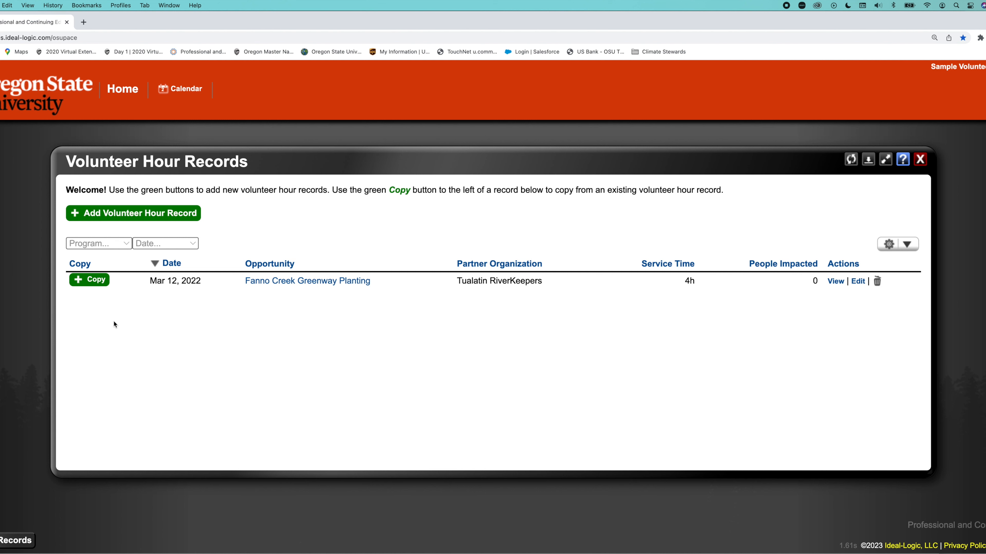
click(131, 214)
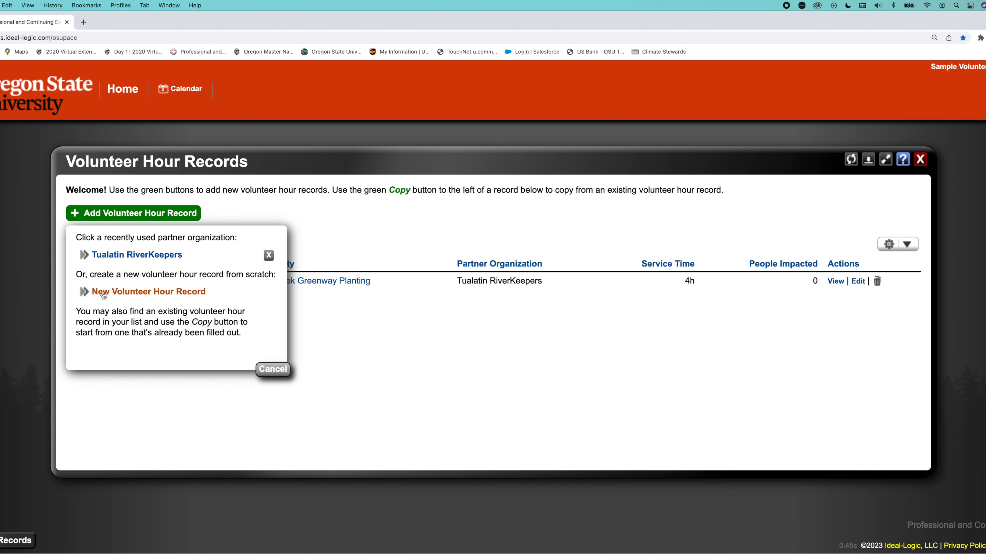
click(119, 295)
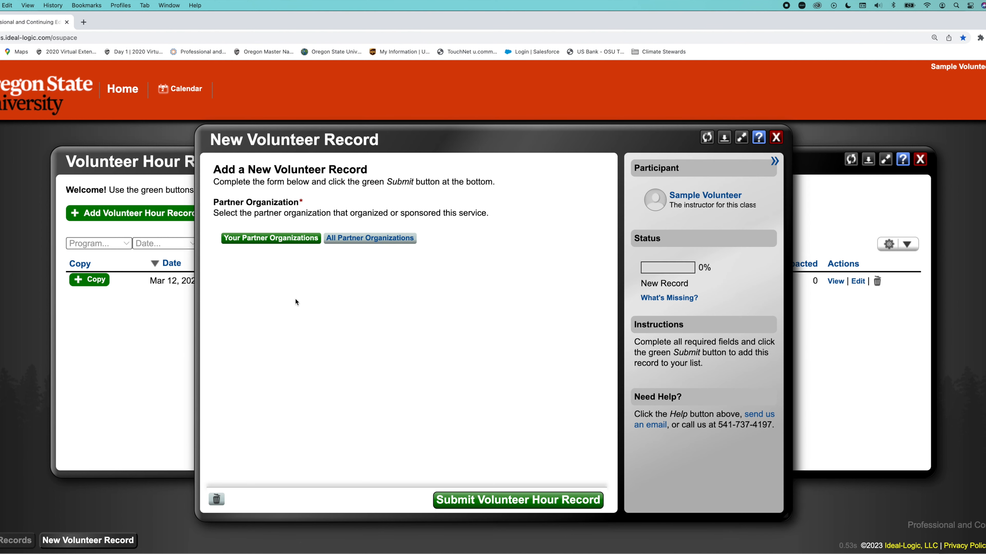
click(301, 239)
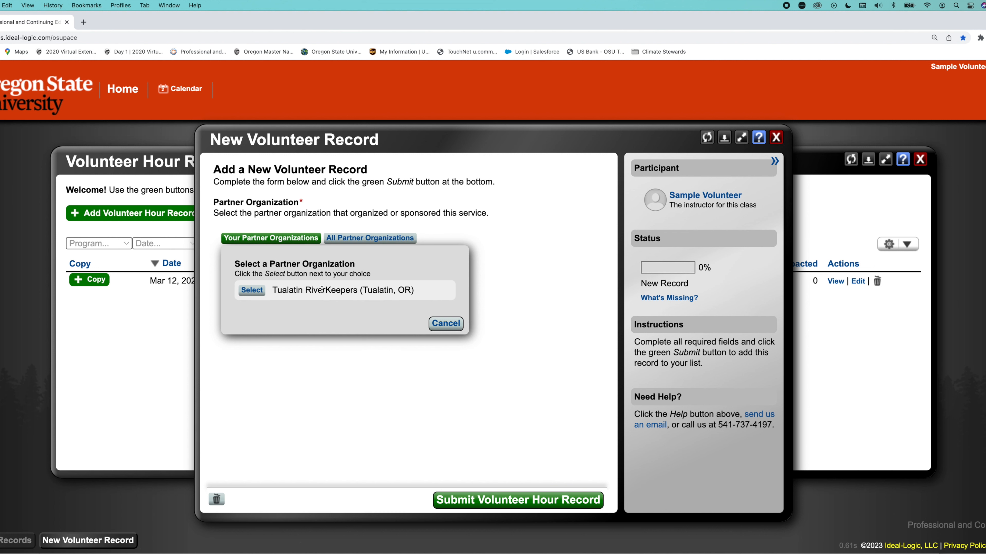
click(447, 324)
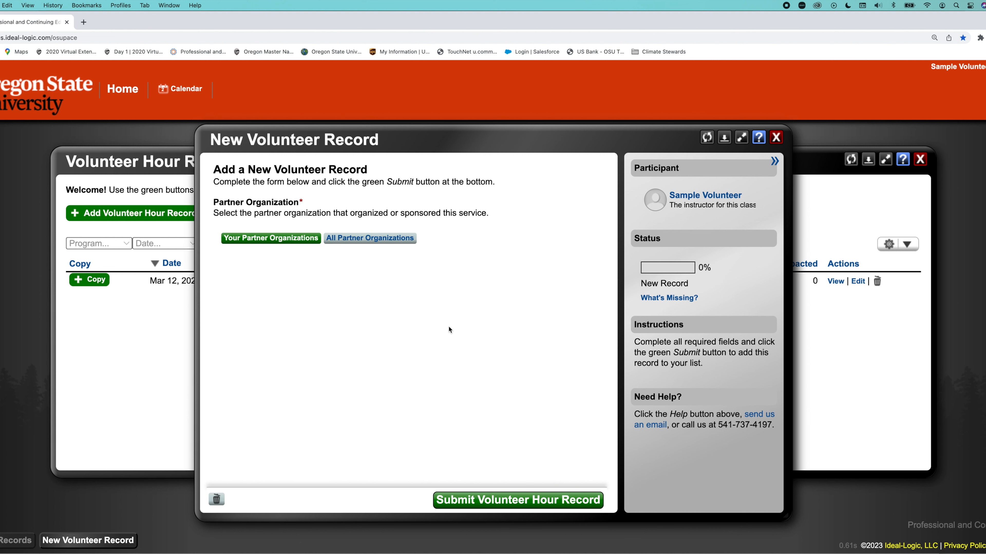
click(352, 241)
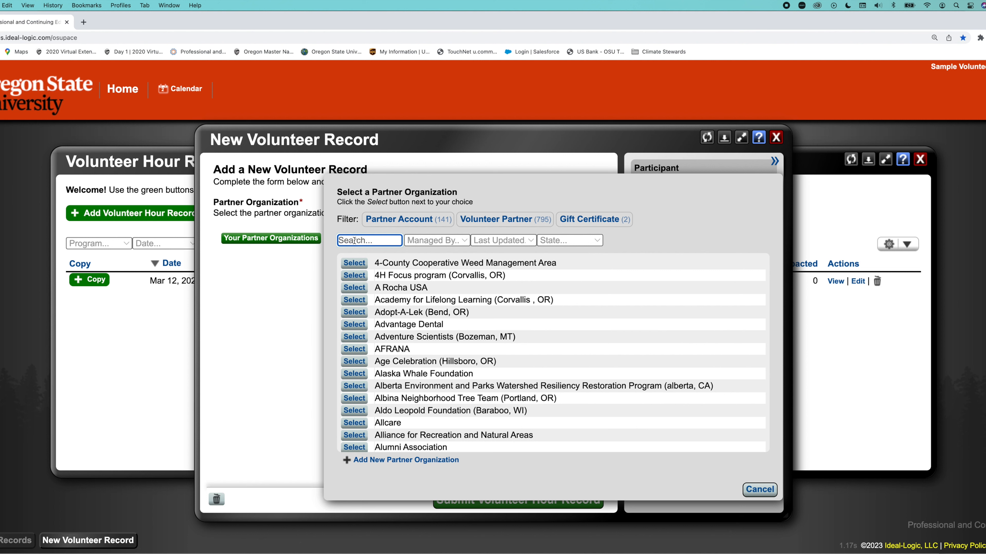
click(388, 461)
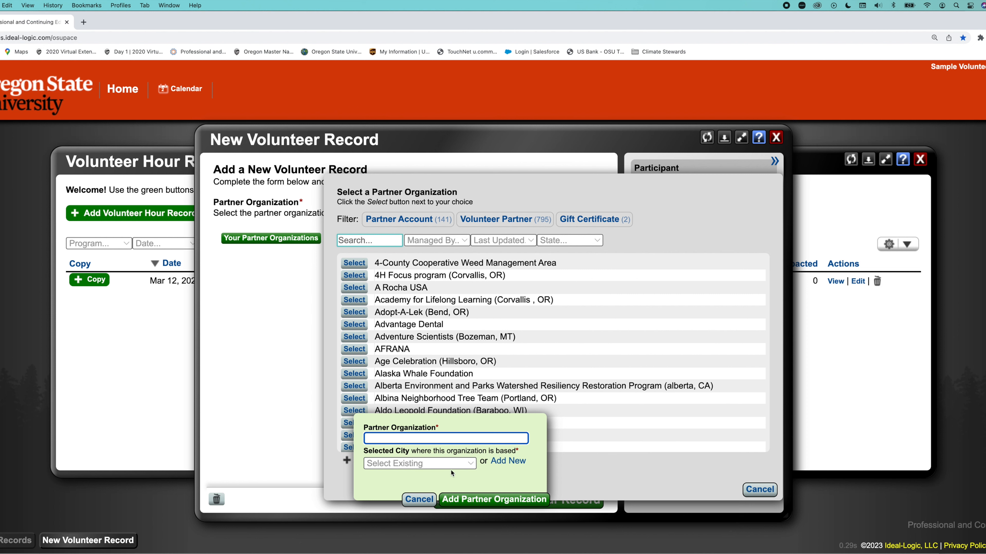
click(418, 501)
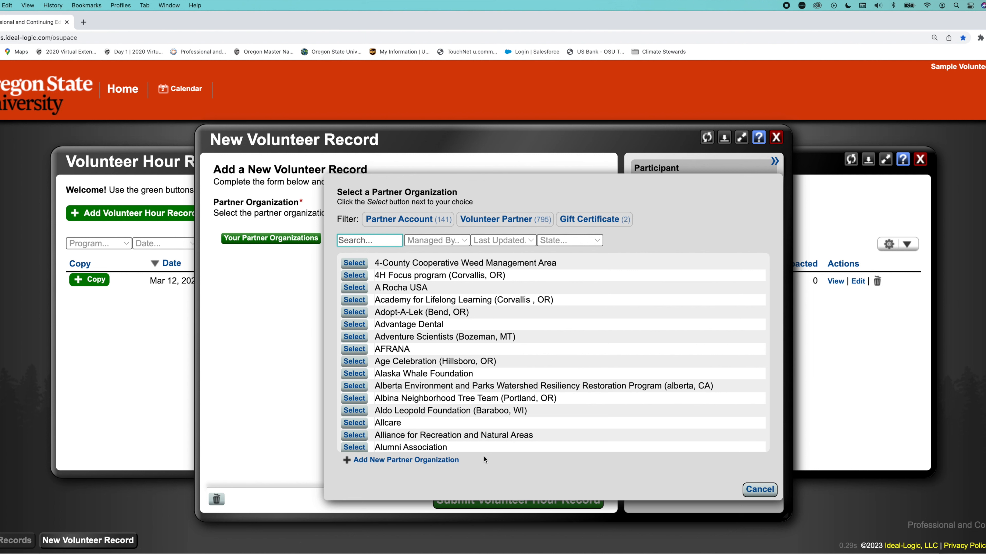
click(758, 489)
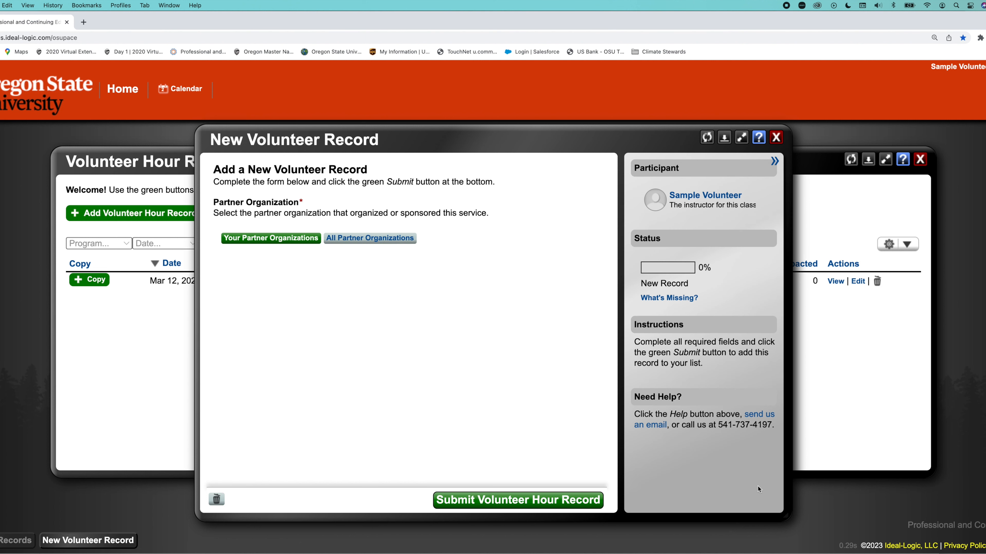
click(216, 500)
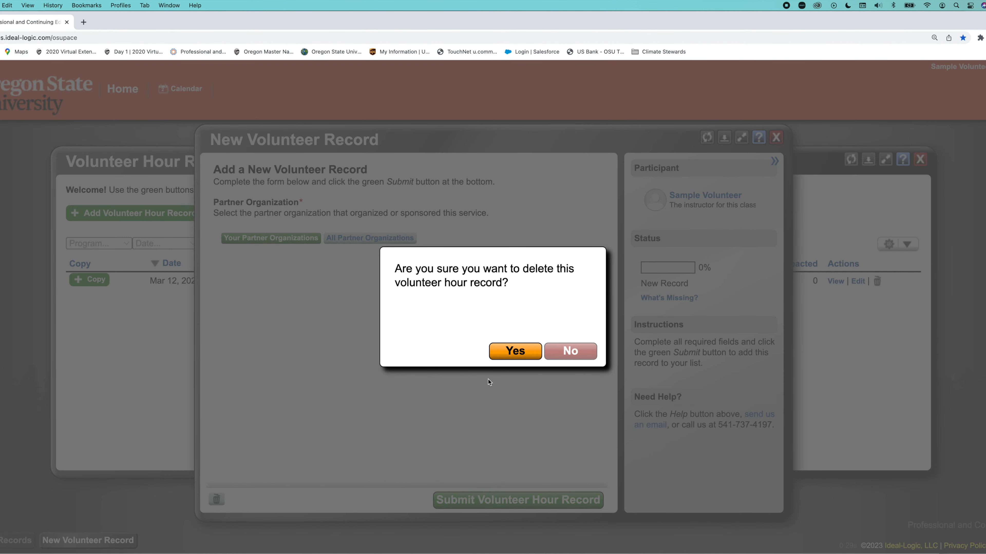
click(526, 355)
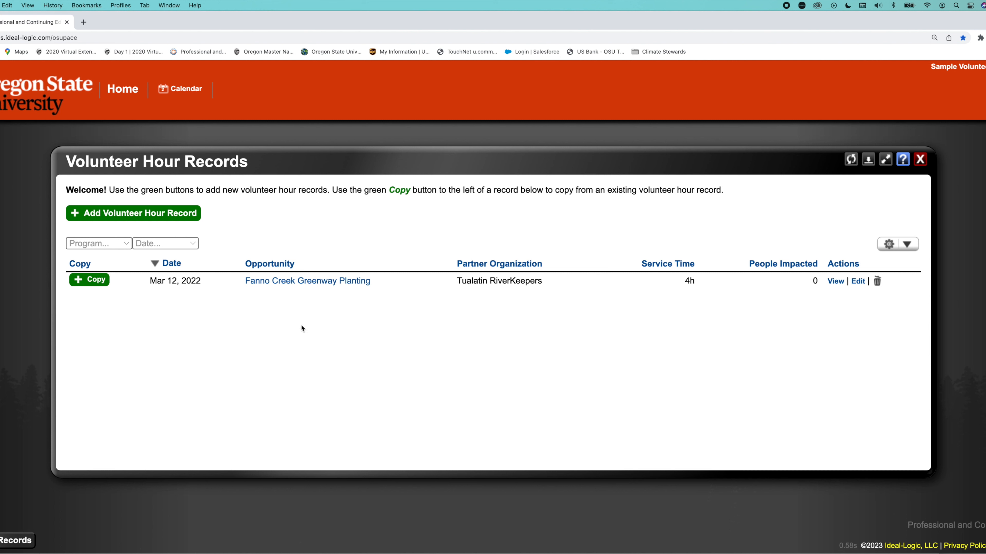
Step: Create a new record by copying the Fanno Creek Greenway Planting entry, and review its prefilled fields
click(100, 282)
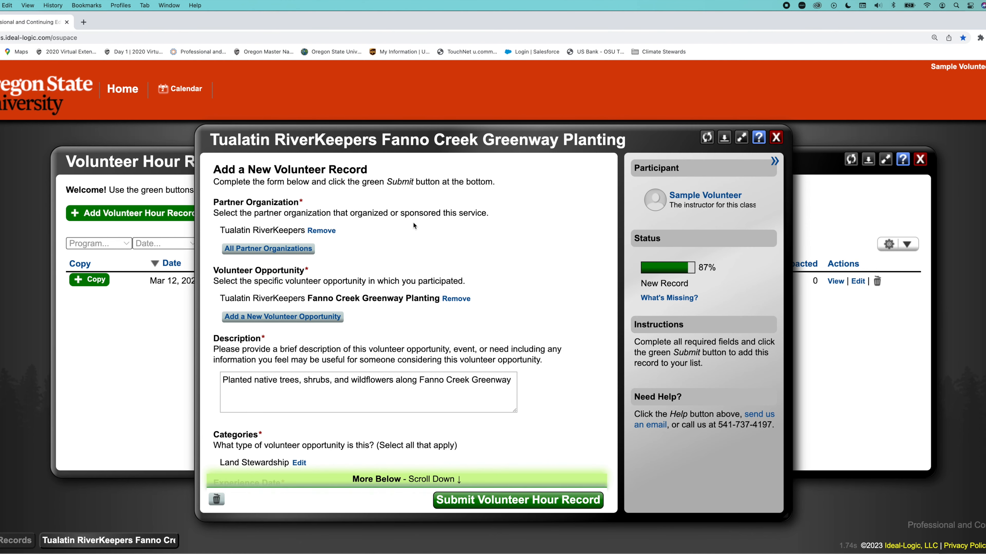
scroll(412, 220, down, 3)
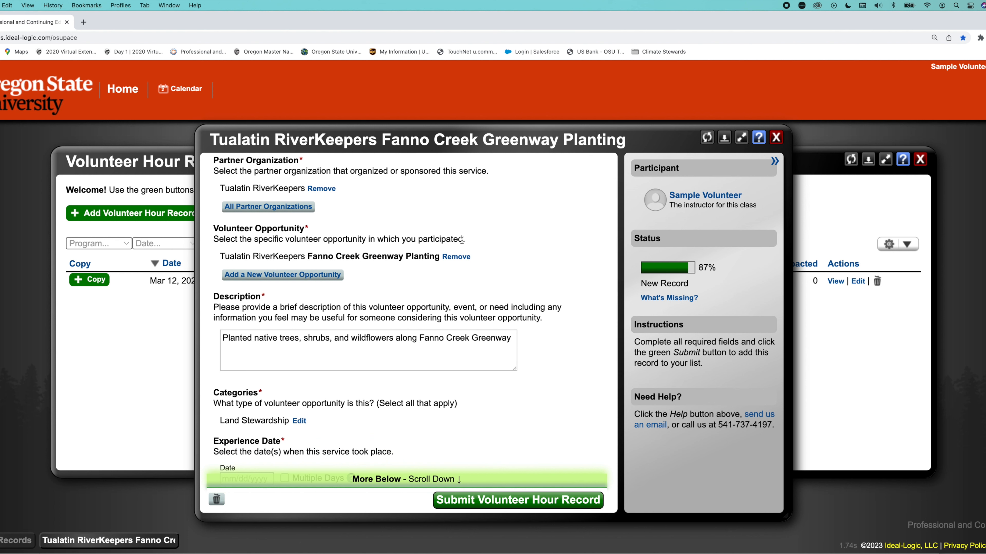
scroll(460, 240, down, 4)
scroll(464, 259, down, 5)
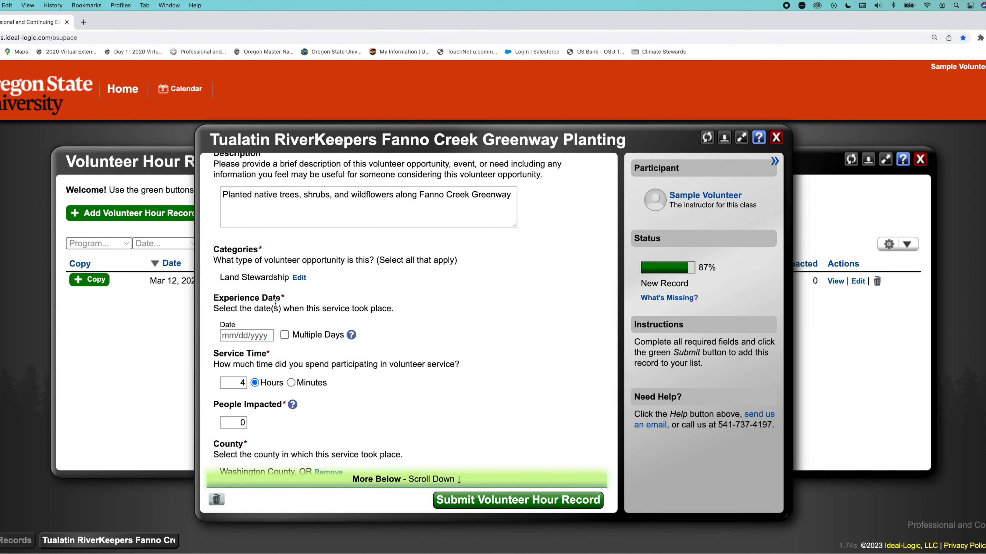
scroll(241, 300, down, 1)
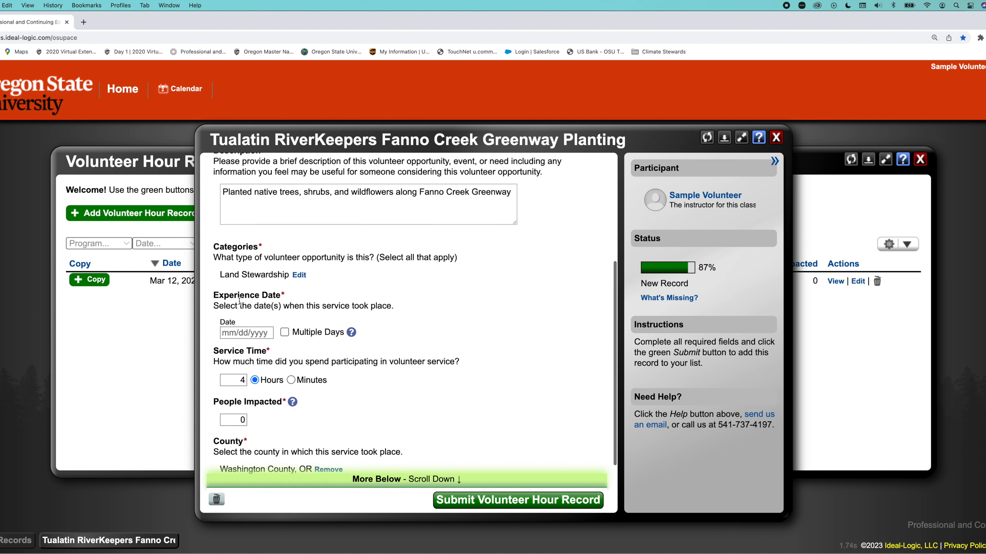
Step: Set the copied record's experience date to March 26, 2022
click(249, 327)
click(246, 368)
click(247, 368)
click(247, 369)
click(246, 368)
click(247, 368)
click(247, 368)
click(247, 368)
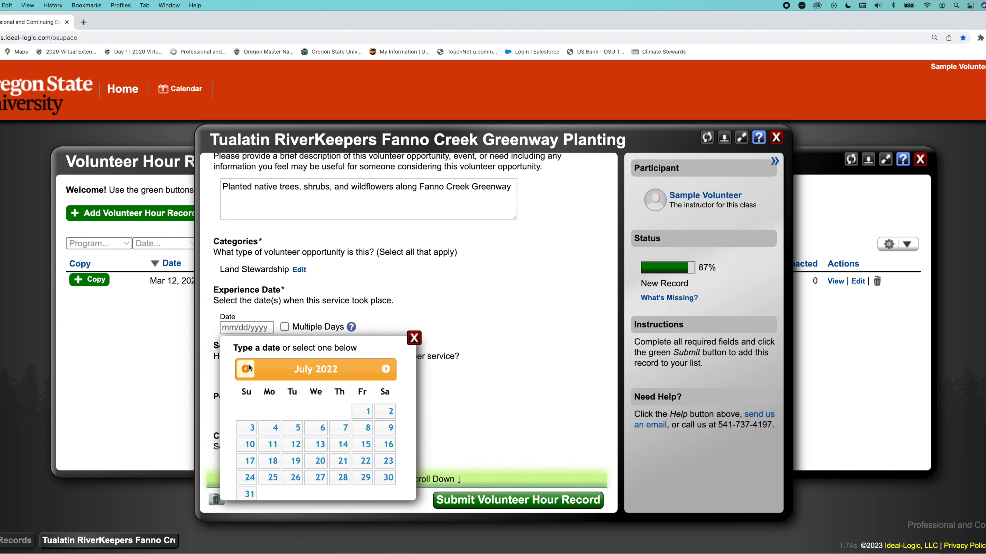
click(247, 367)
click(247, 367)
click(247, 367)
click(247, 367)
click(386, 460)
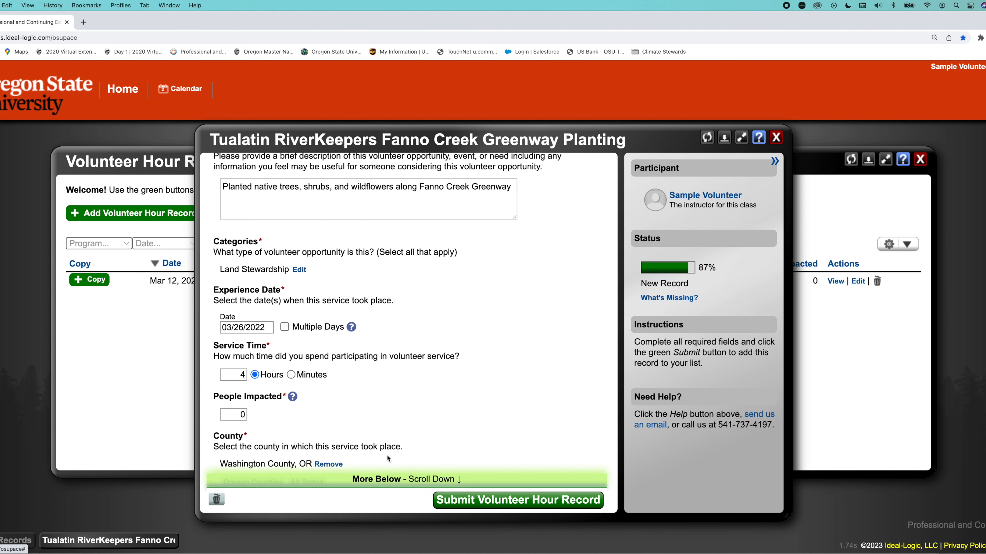
Step: Mark the experience as spanning multiple days and set its end date to May 21, 2022
click(285, 328)
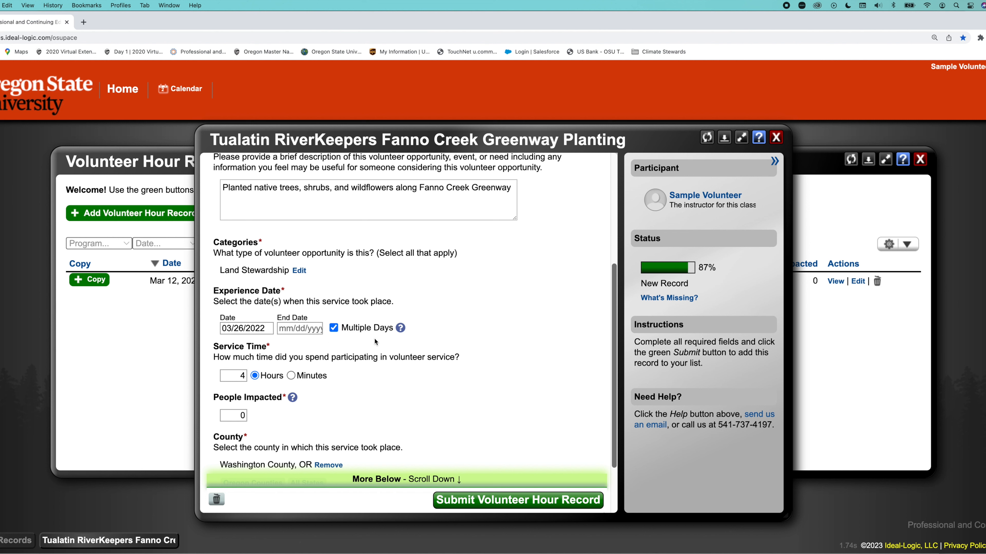
click(224, 328)
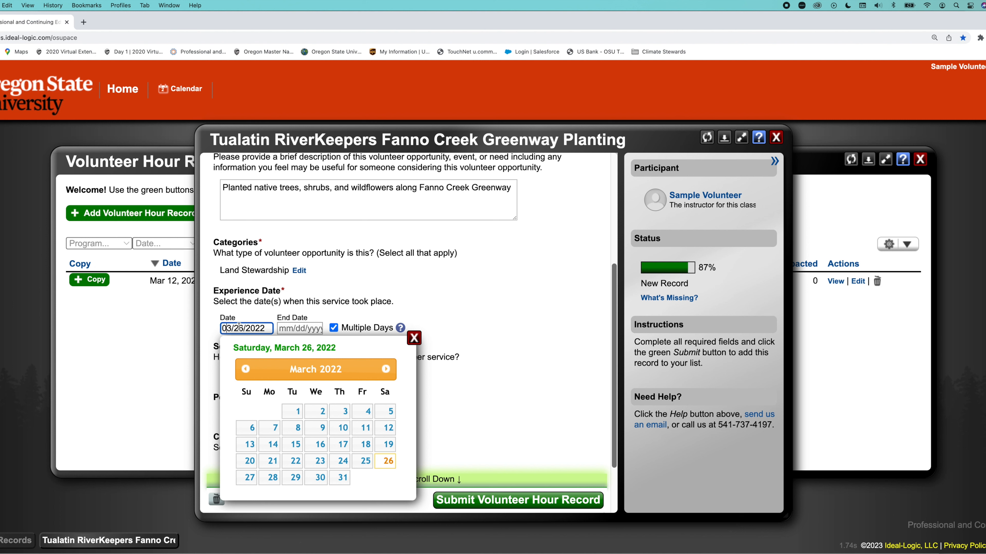
click(288, 328)
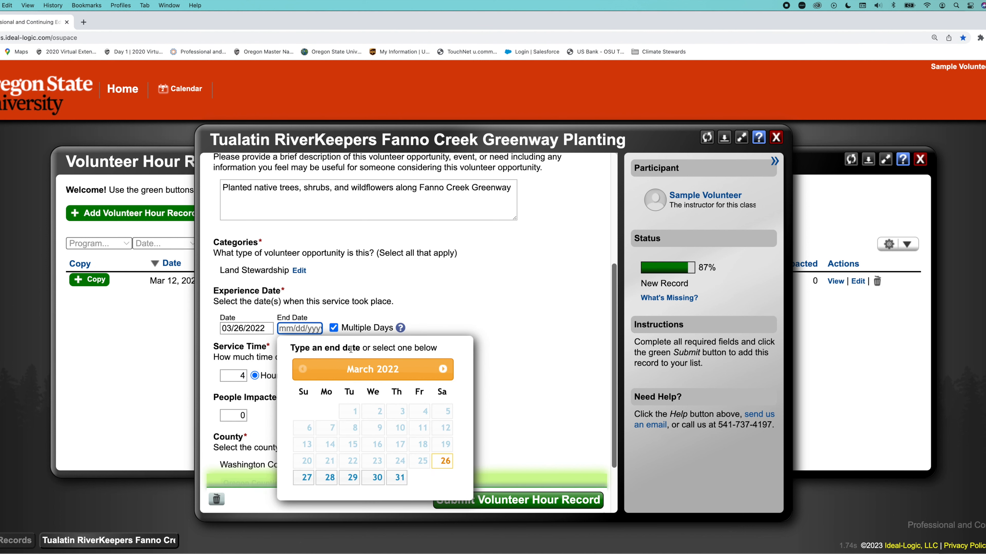
click(443, 370)
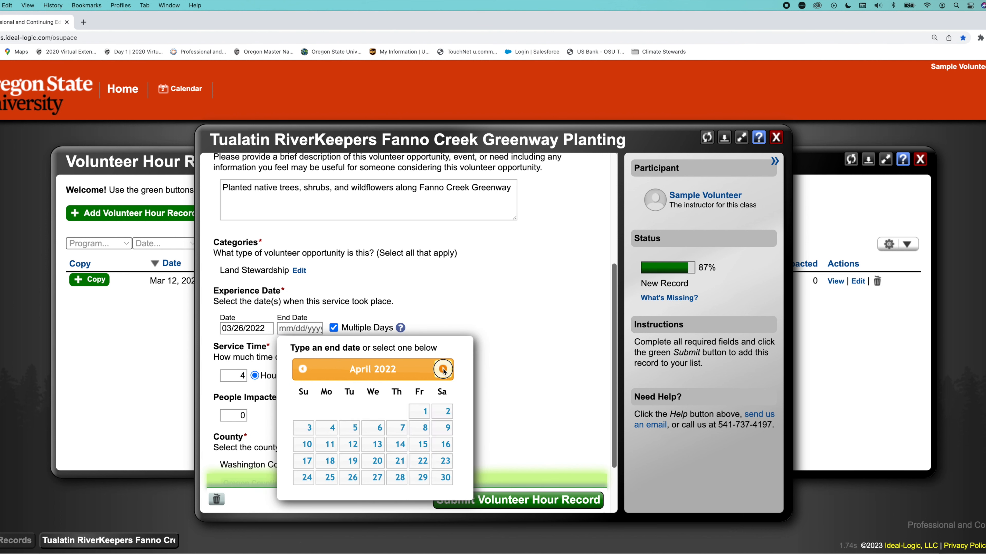
click(442, 370)
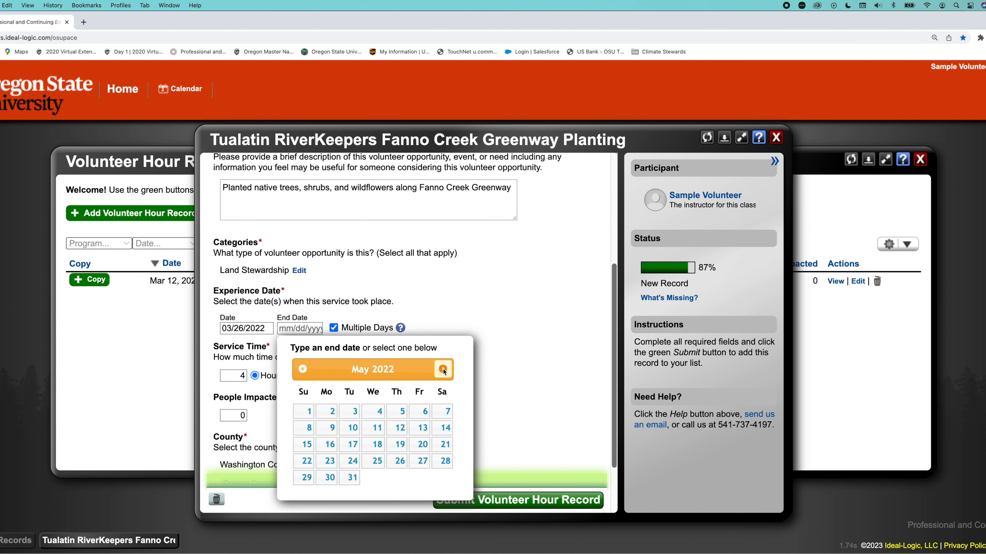
click(445, 446)
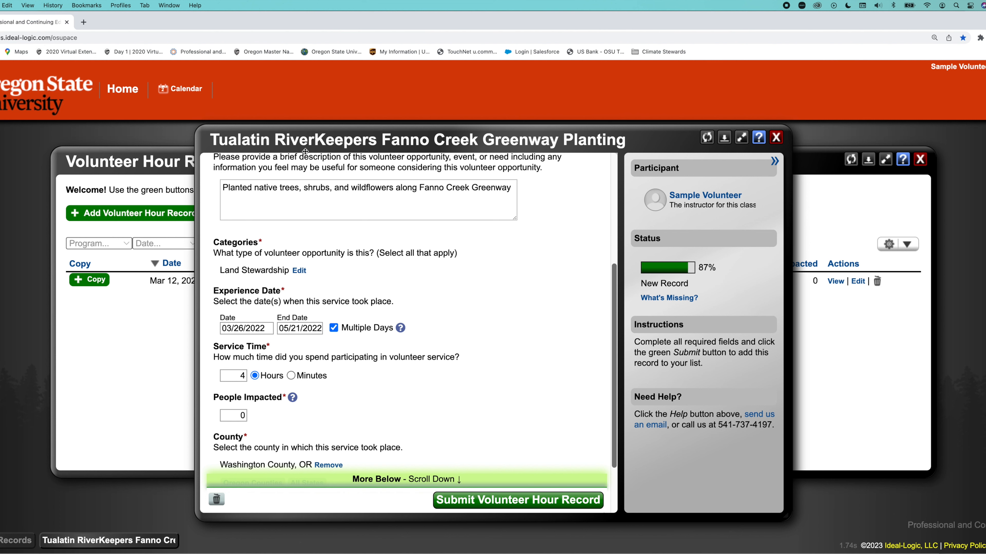
Step: Set the service time to 26 hours and check the form for missing required answers
double_click(240, 375)
text(26)
scroll(257, 398, down, 1)
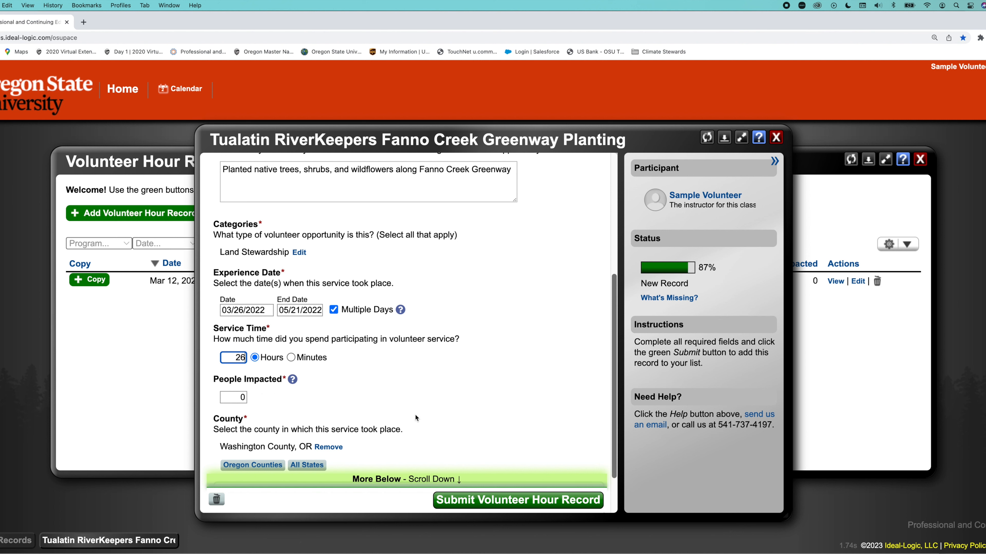
scroll(415, 418, down, 3)
scroll(415, 418, up, 5)
scroll(416, 419, down, 3)
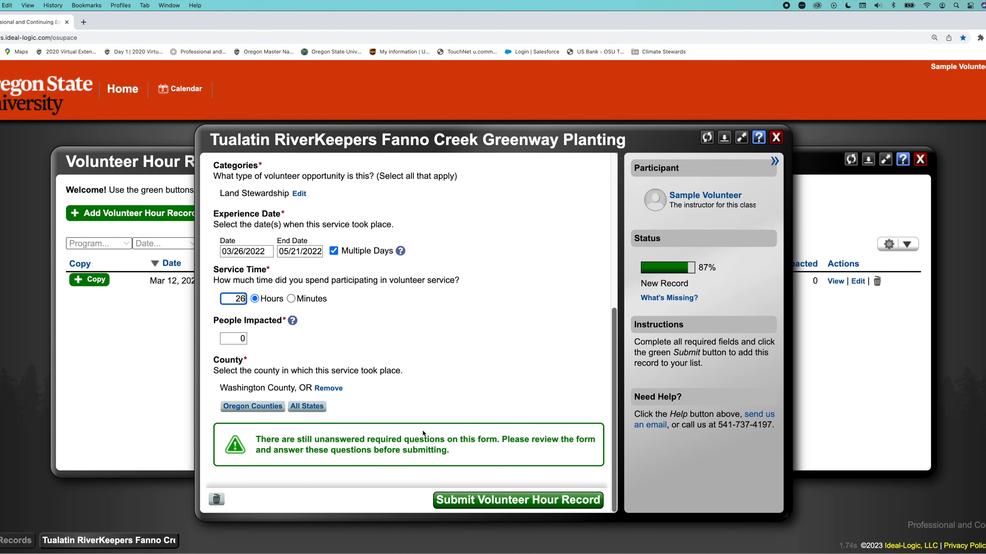
click(673, 302)
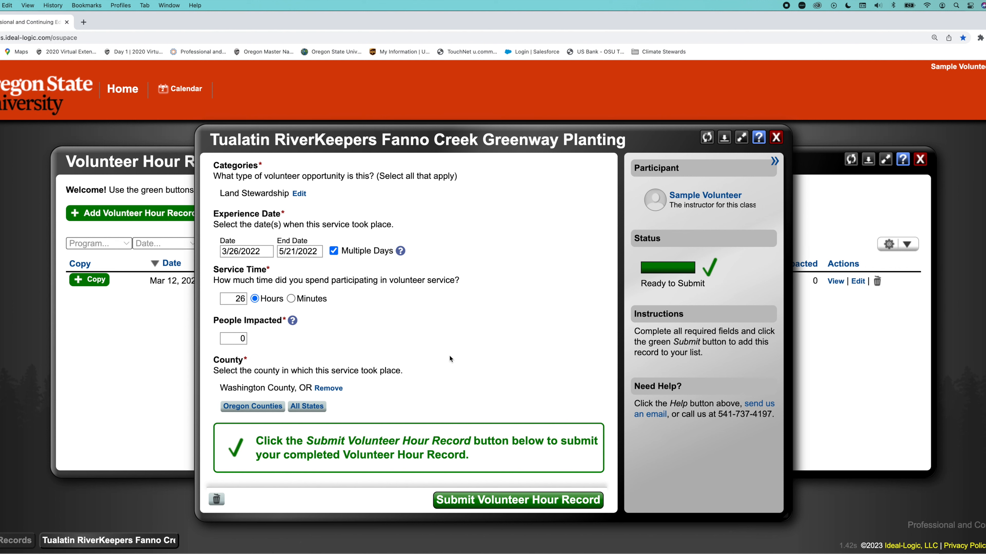
Step: Review the completed multi-day record, submit it and acknowledge the submission
scroll(471, 372, up, 3)
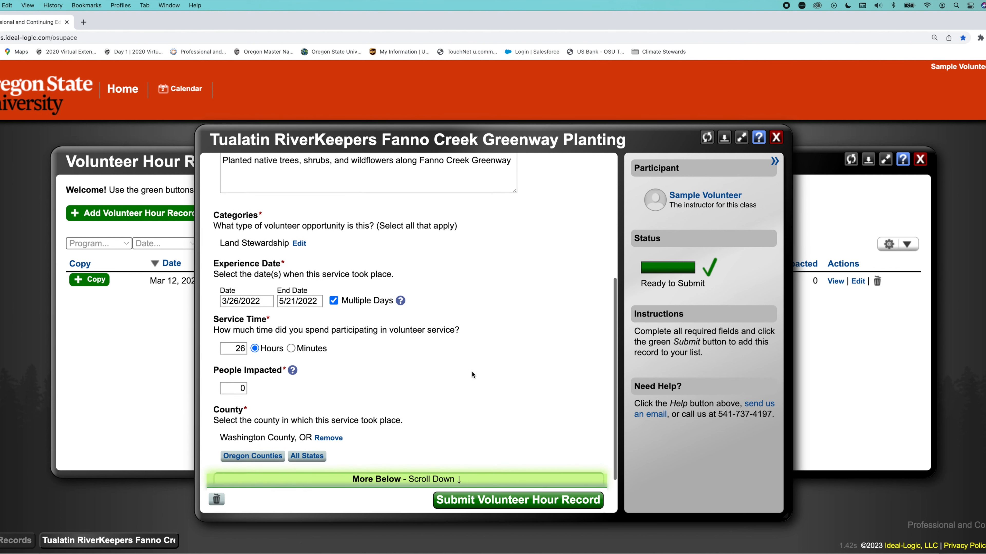
scroll(472, 371, down, 5)
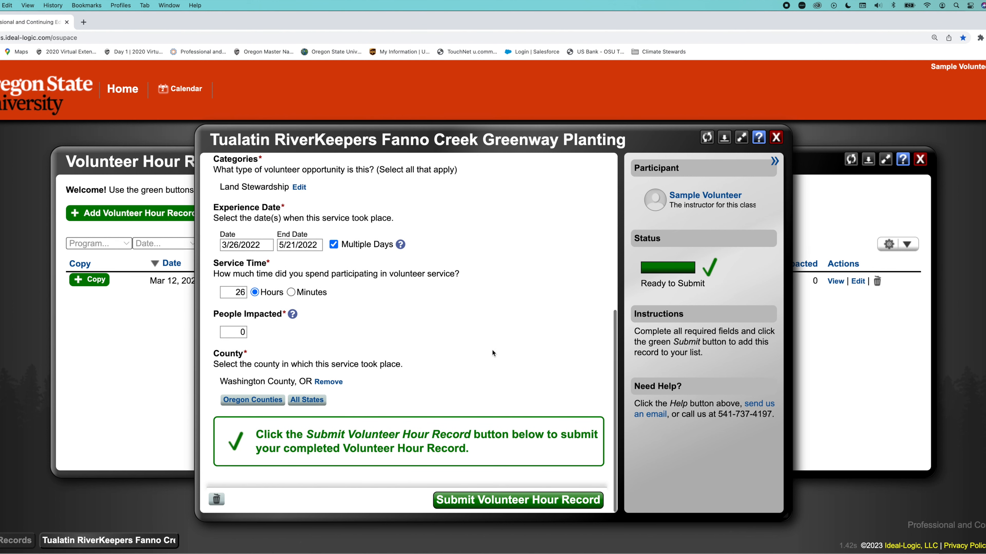
click(516, 499)
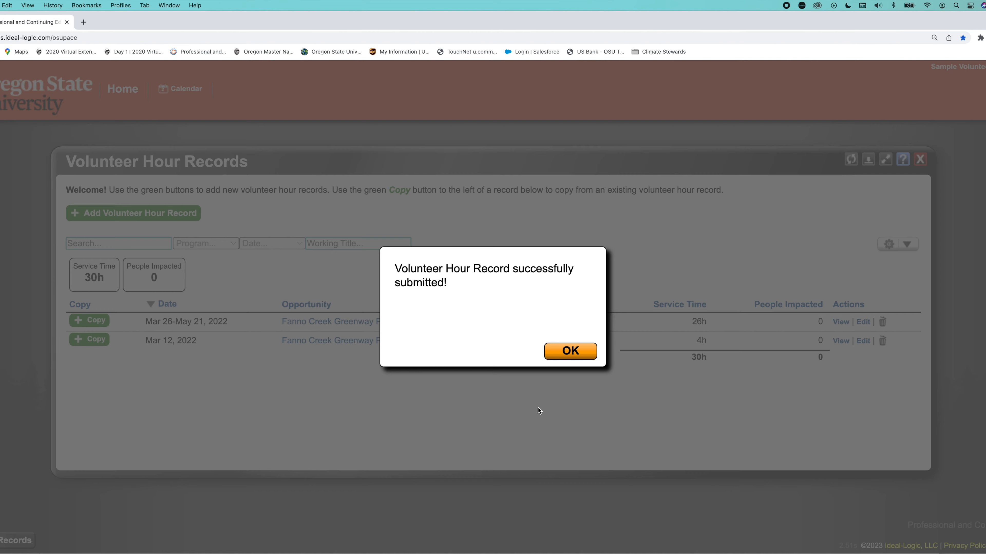
click(555, 352)
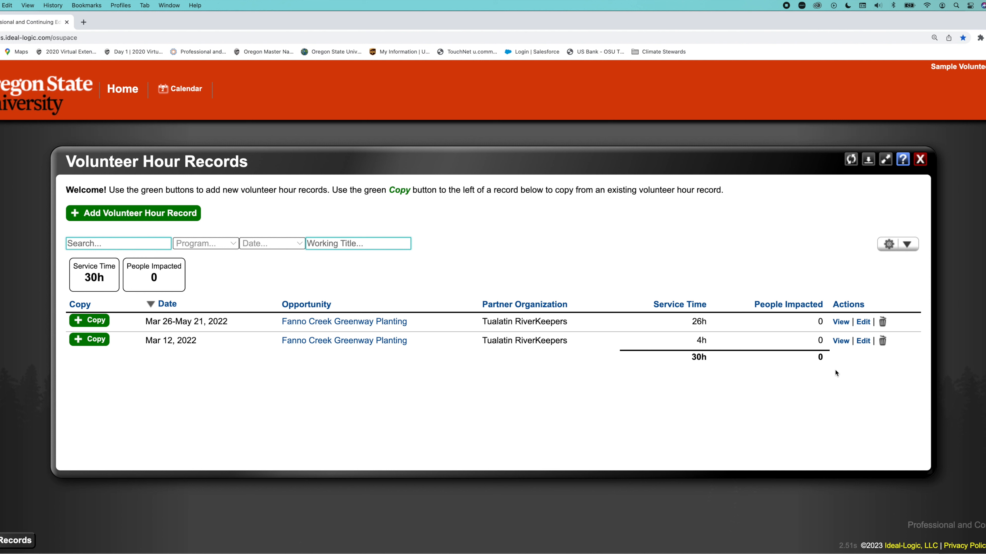
Step: View the details of the submitted Mar 26-May 21, 2022 record, and close them
click(841, 323)
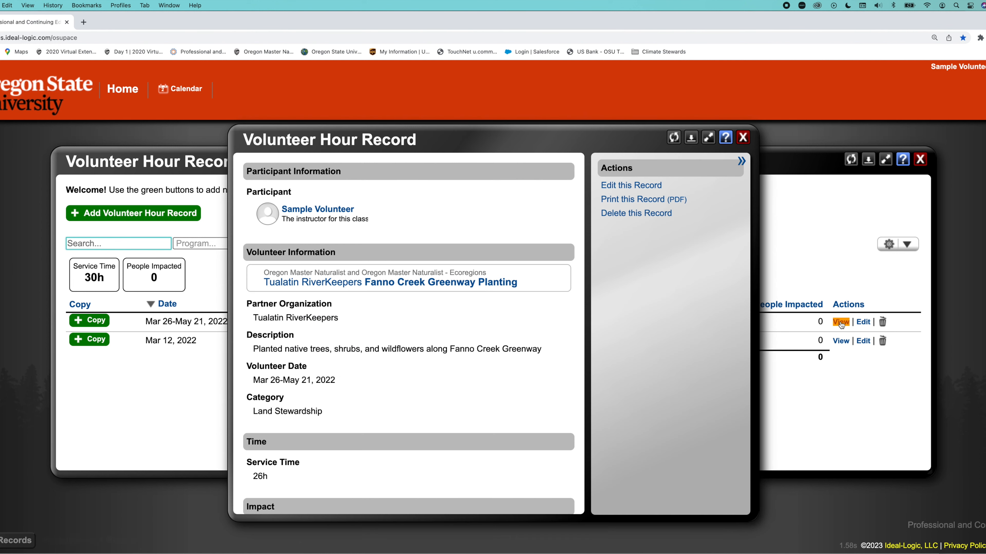
scroll(442, 316, down, 3)
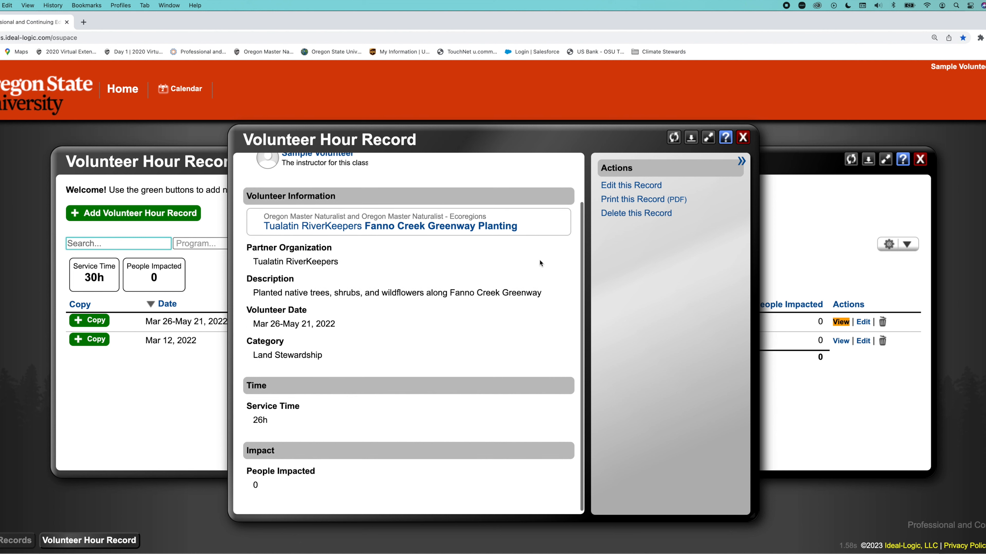
click(743, 137)
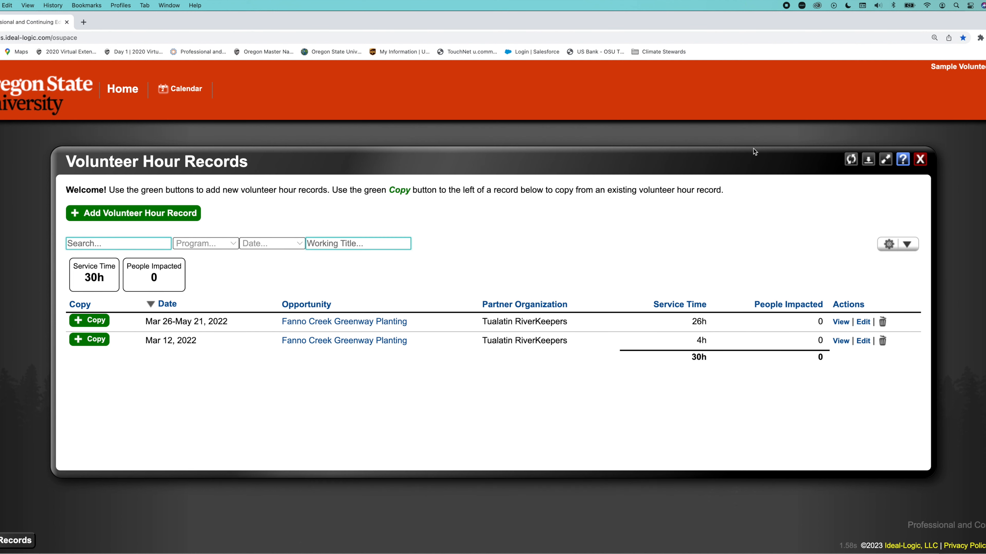
Step: Edit the Mar 26-May 21, 2022 record to a service time of 20 hours, finish editing and refresh the records list
click(862, 325)
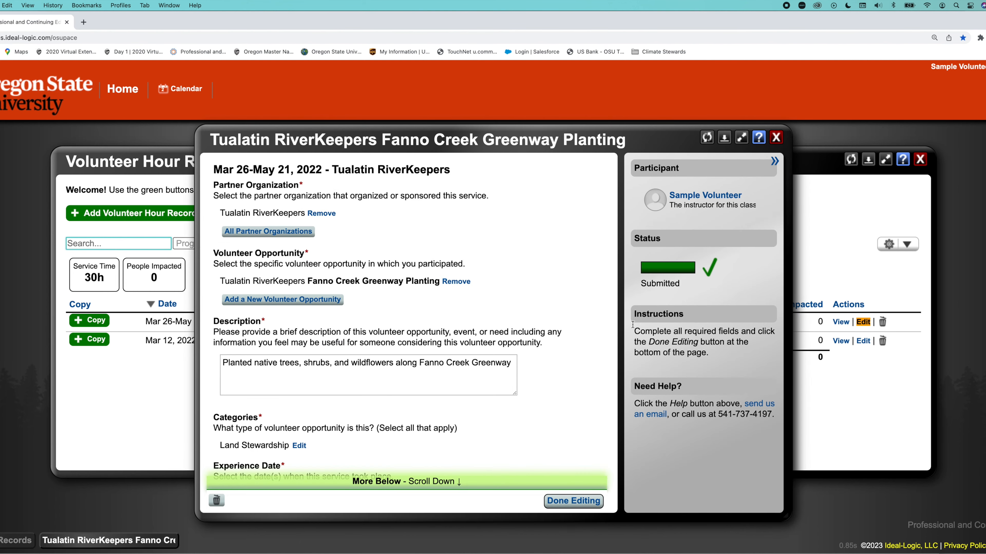
scroll(391, 295, down, 5)
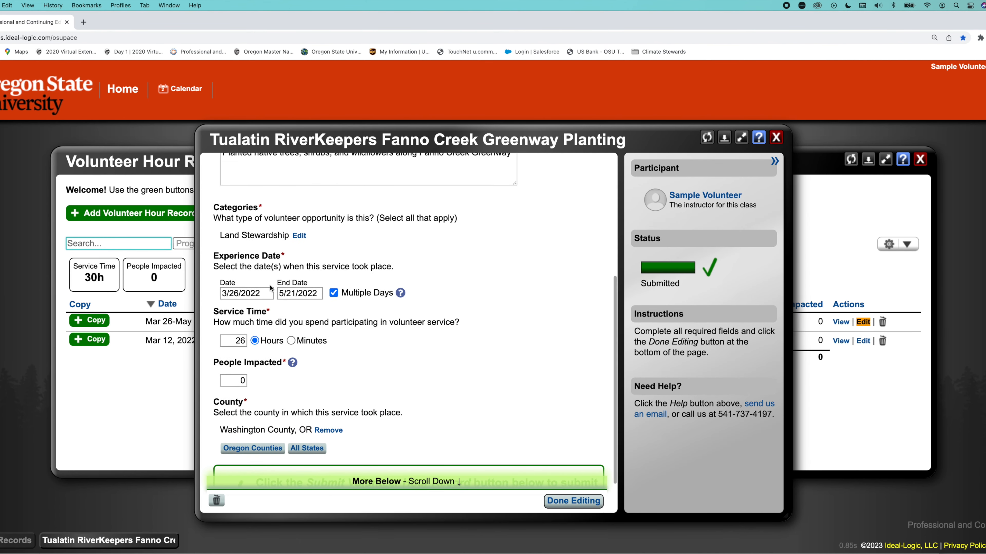
scroll(262, 325, down, 1)
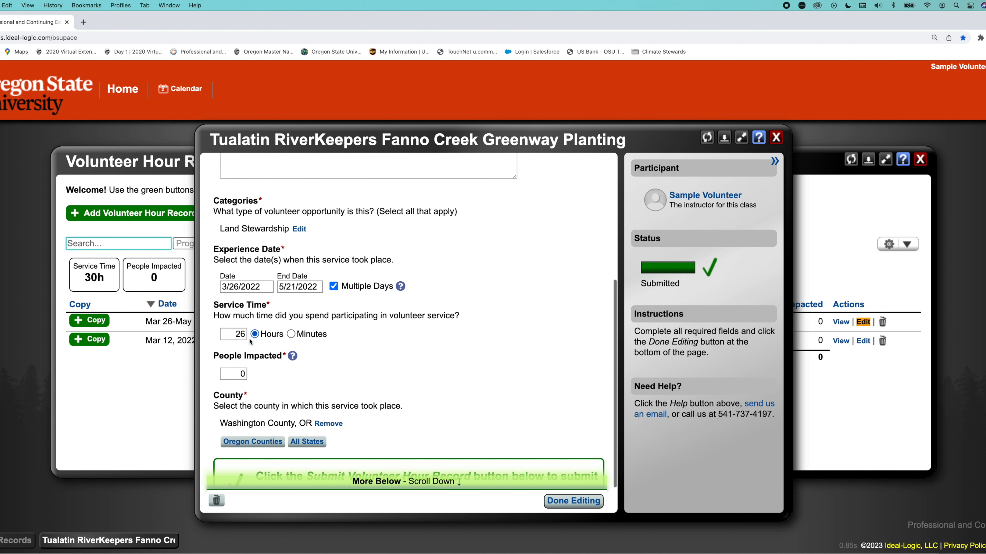
drag(240, 335, 254, 334)
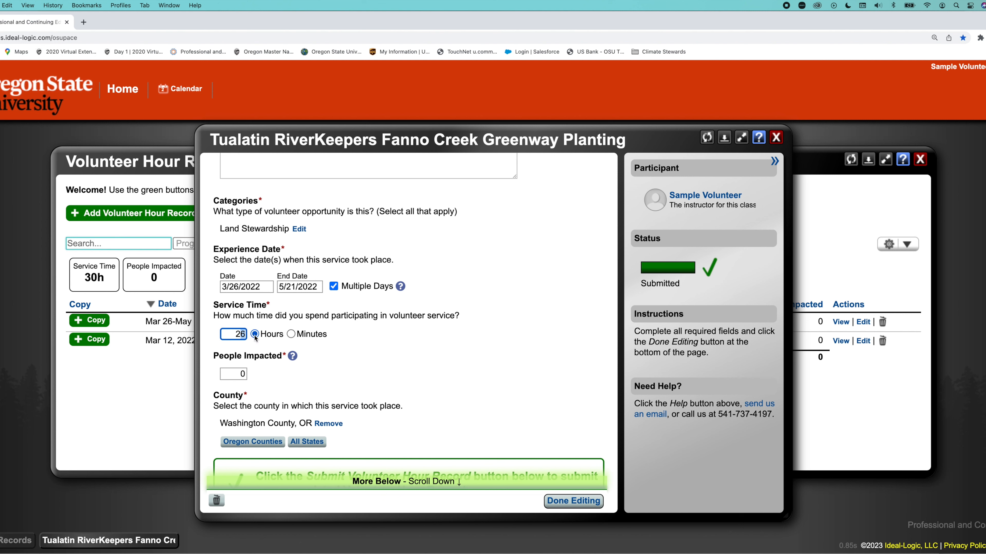
text(0)
click(404, 351)
scroll(405, 350, down, 2)
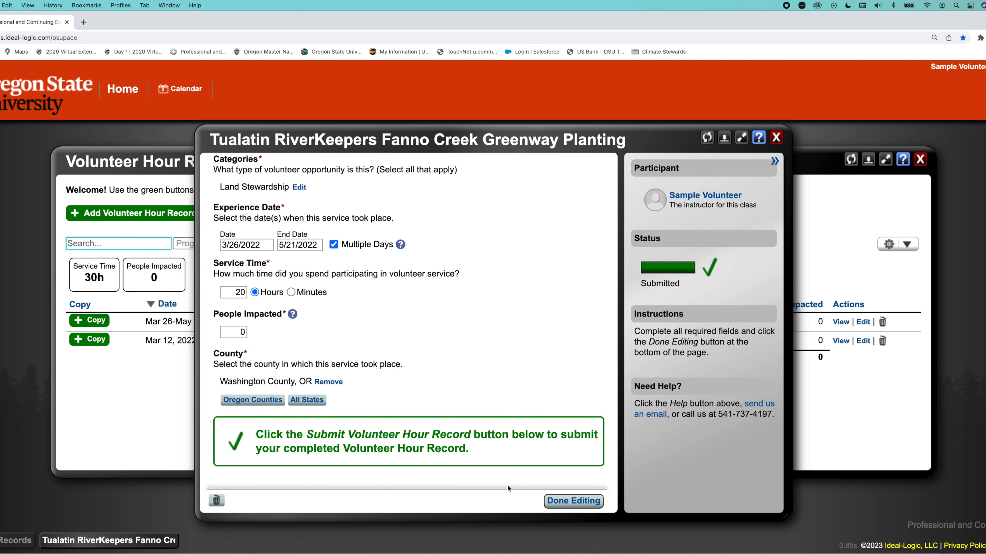
click(560, 501)
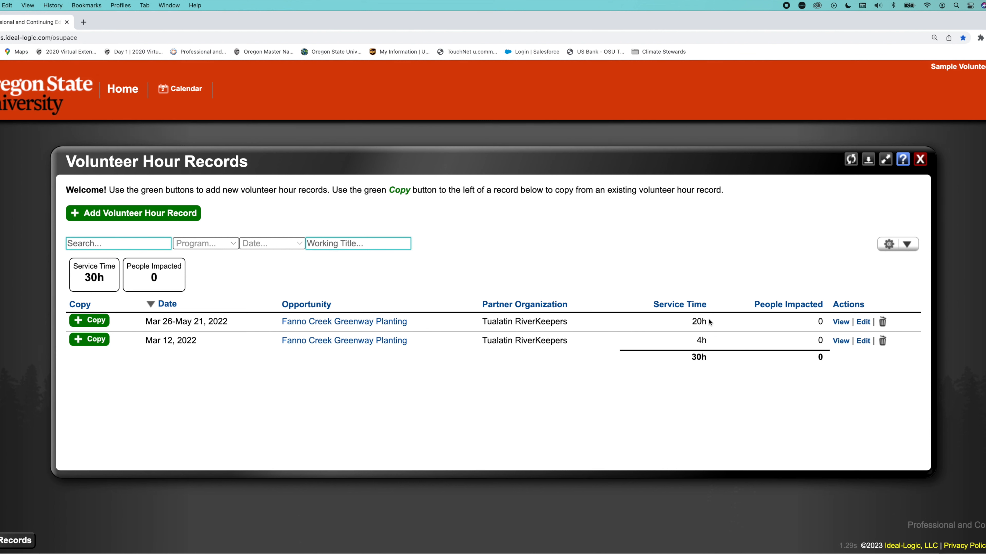
click(850, 161)
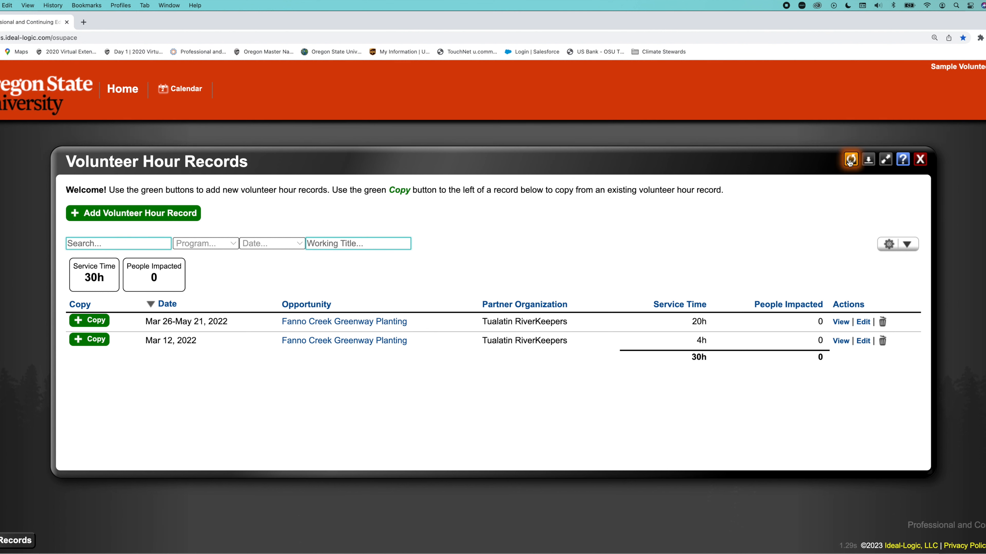